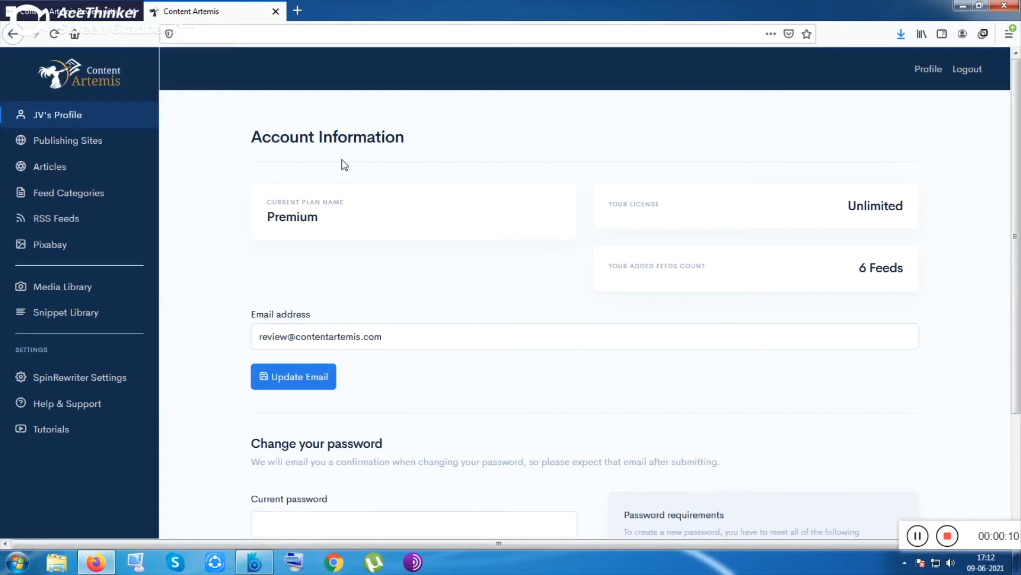
Step: Browse the Content Artemis review page's pricing and launch details, then return to the app tab
key("ctrl+Tab")
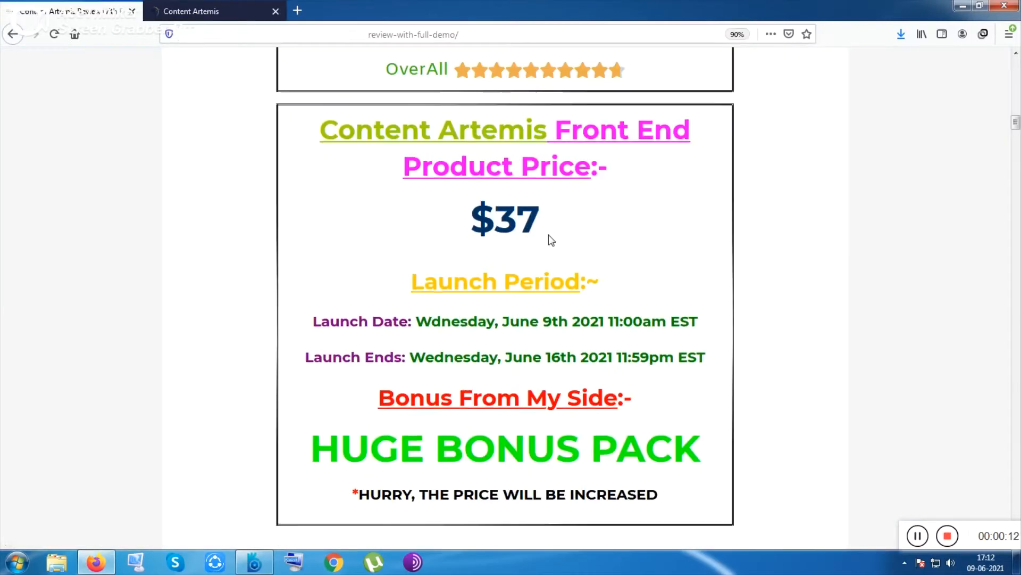
scroll(548, 237, "up", 10)
scroll(549, 236, "up", 8)
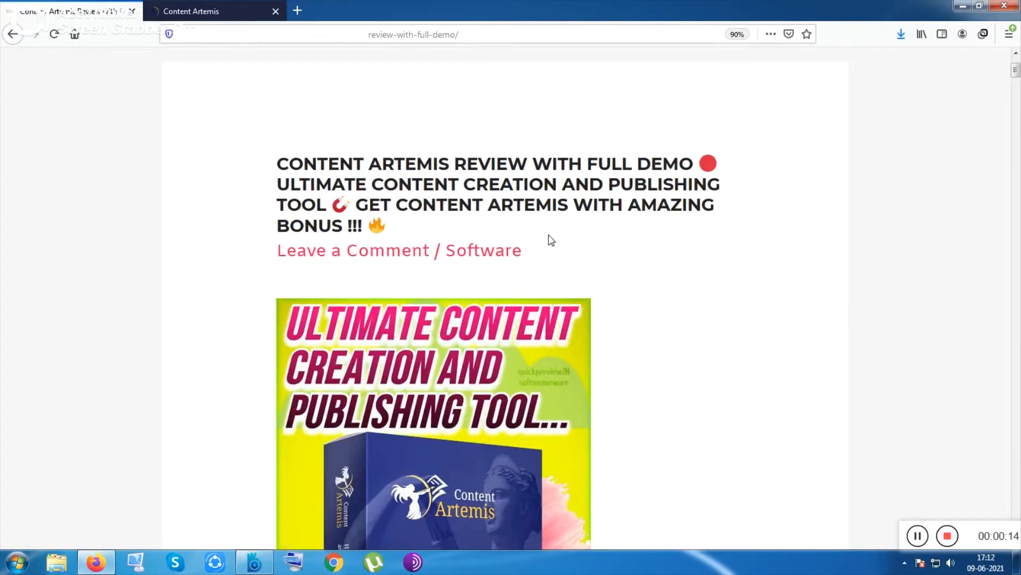
scroll(548, 236, "down", 15)
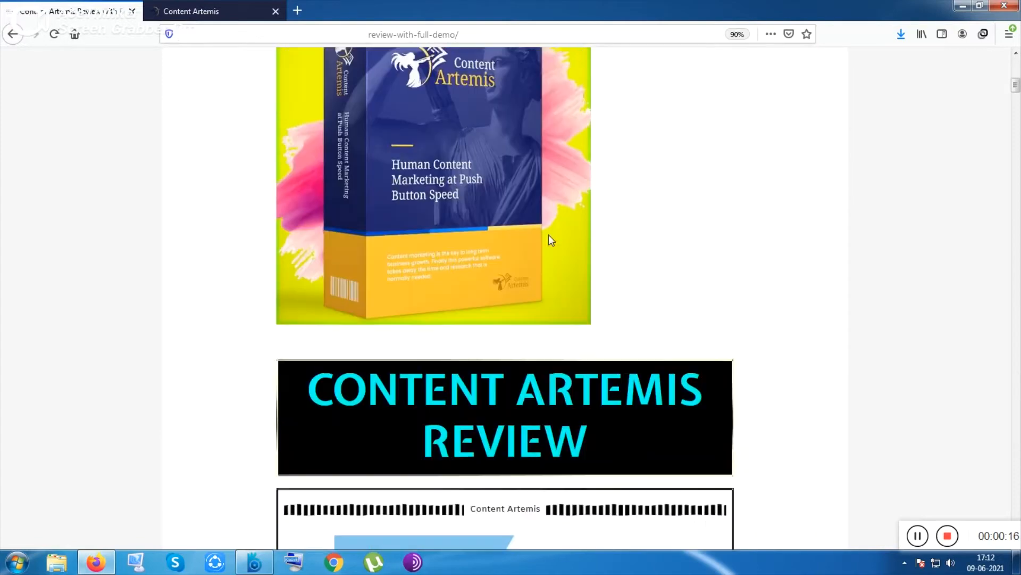
scroll(552, 240, "down", 5)
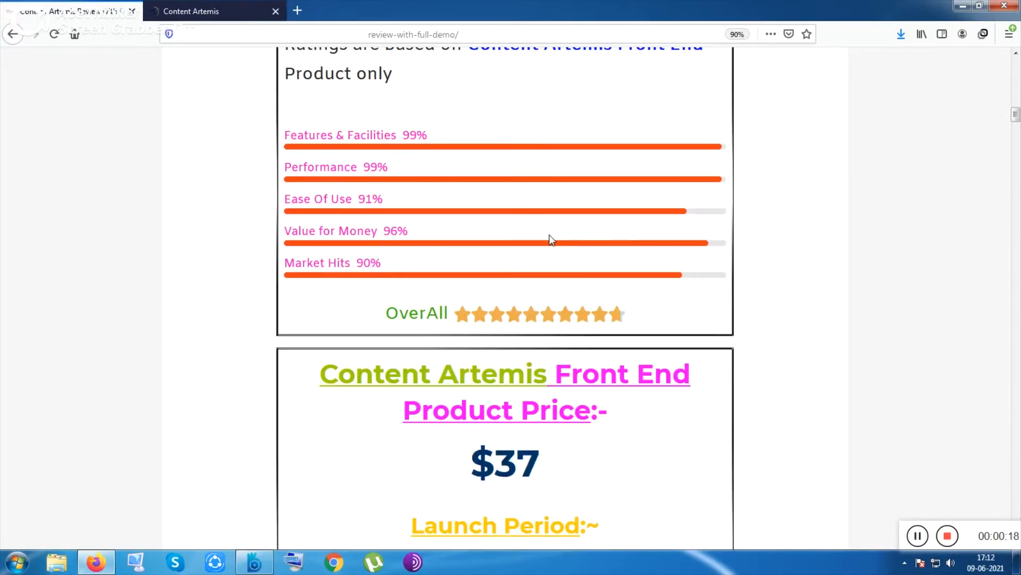
scroll(551, 240, "down", 4)
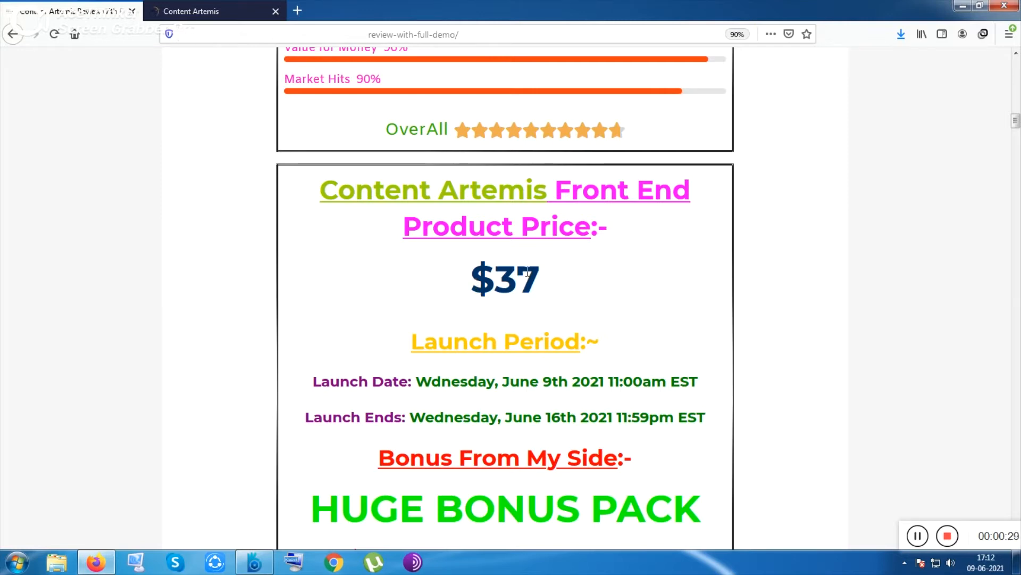
scroll(525, 271, "down", 5)
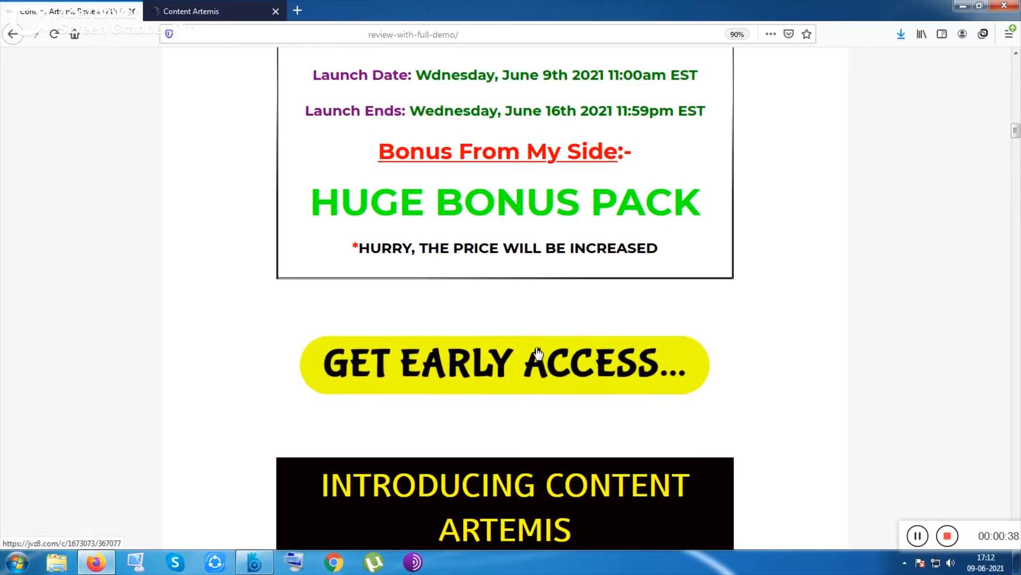
left_click(516, 341)
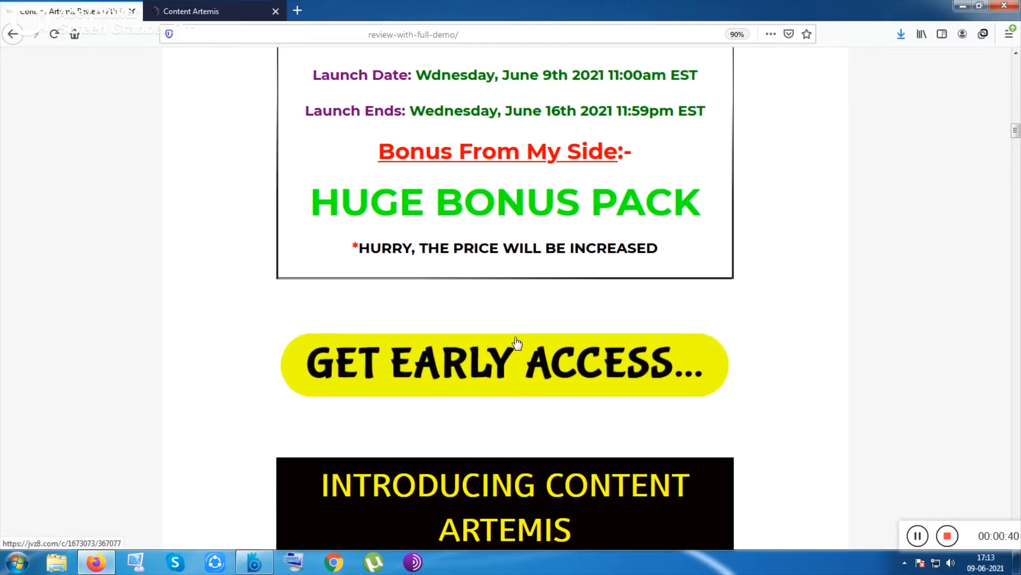
left_click(206, 6)
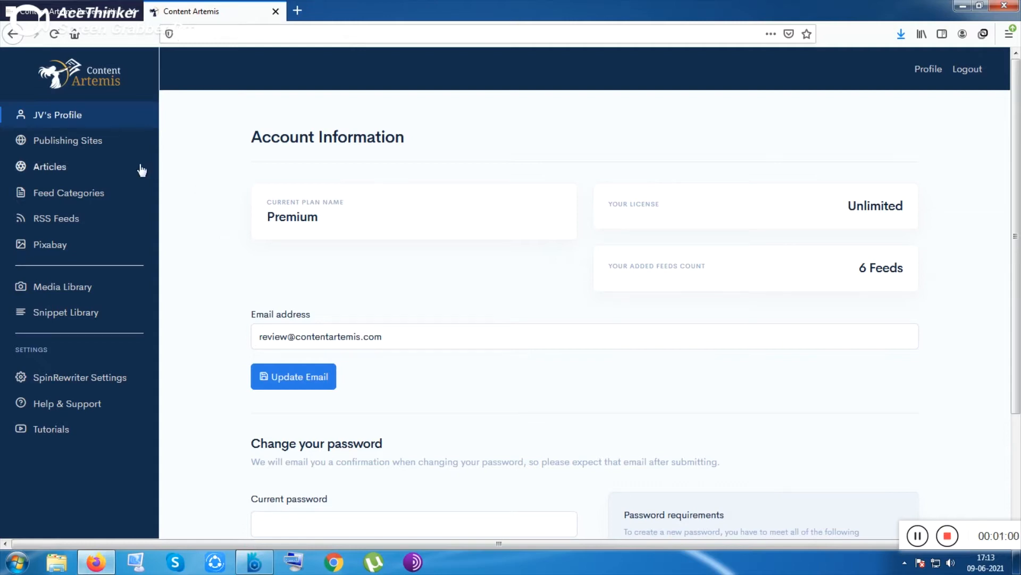
Step: Browse the Publishing Sites, Articles and Feed Categories pages
left_click(83, 143)
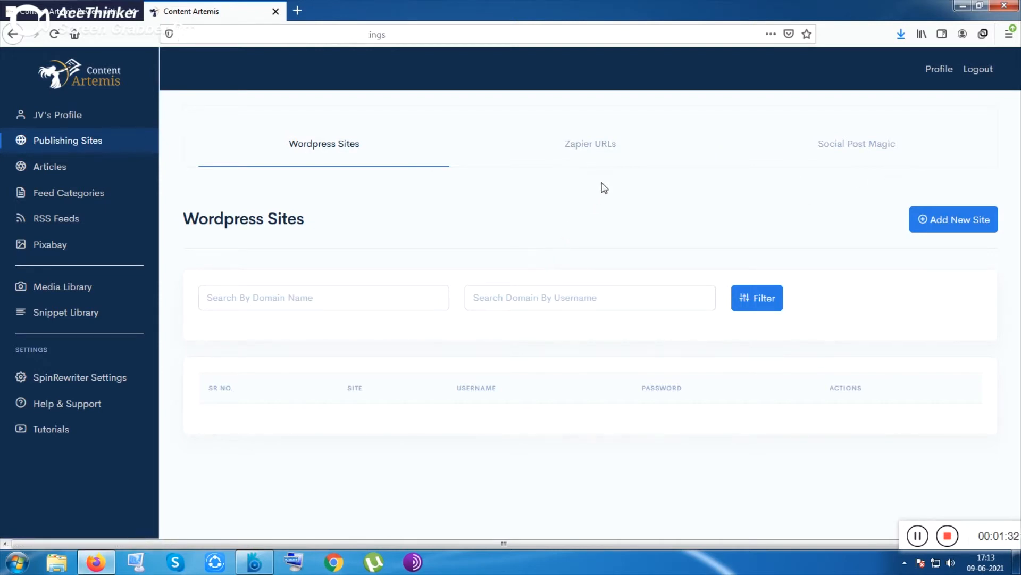
left_click(70, 176)
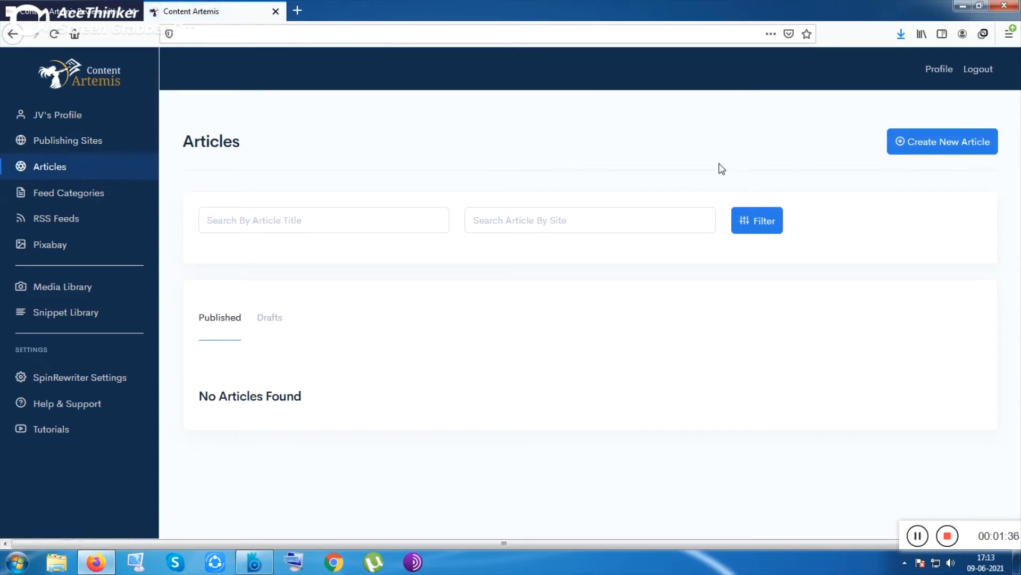
left_click(98, 194)
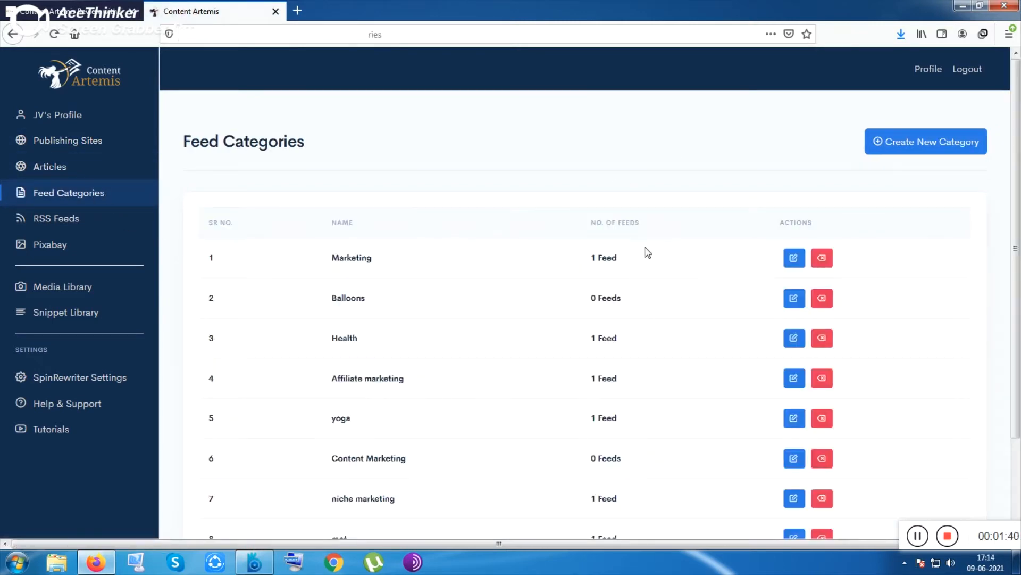
Step: Create a new feed category named ror
left_click(899, 142)
left_click(451, 301)
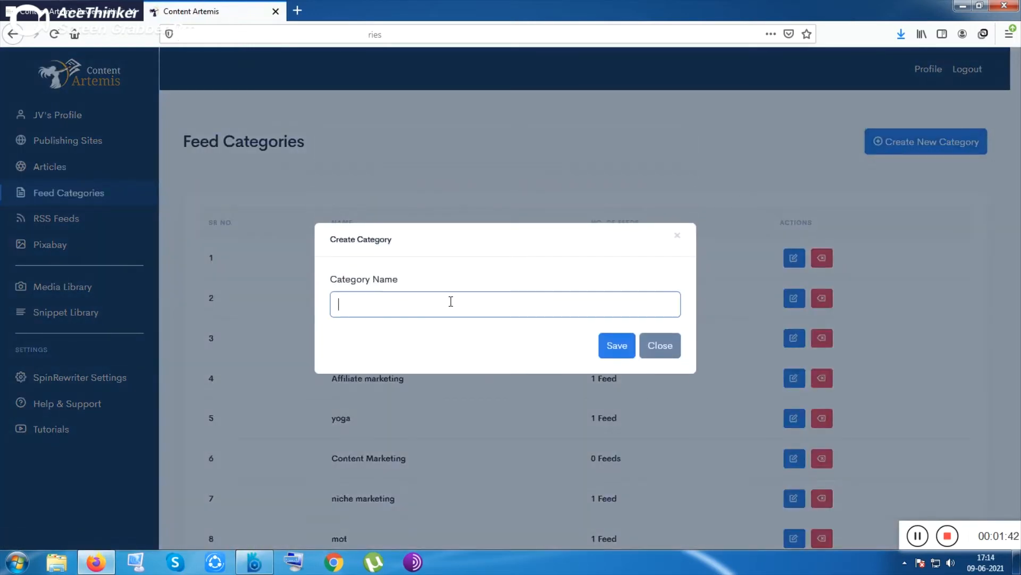
type("ro")
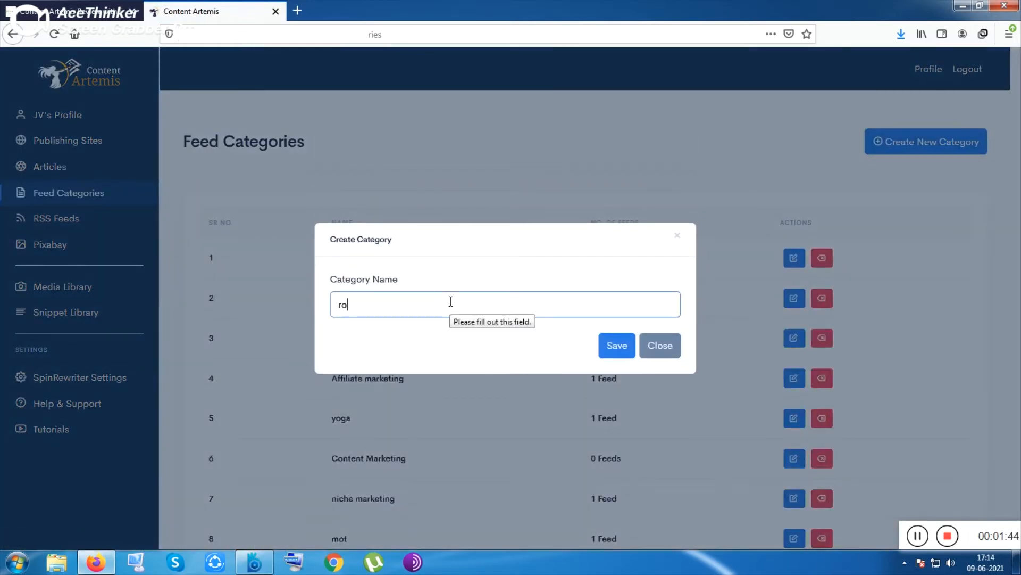
type("r")
key("Return")
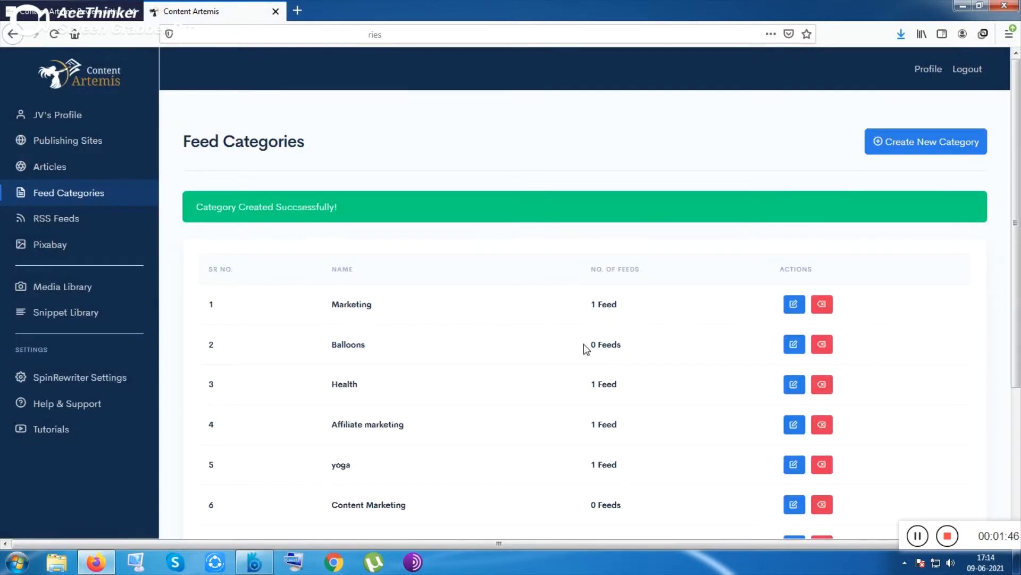
Step: Review the category list and open the RSS Feeds page
scroll(380, 467, "down", 3)
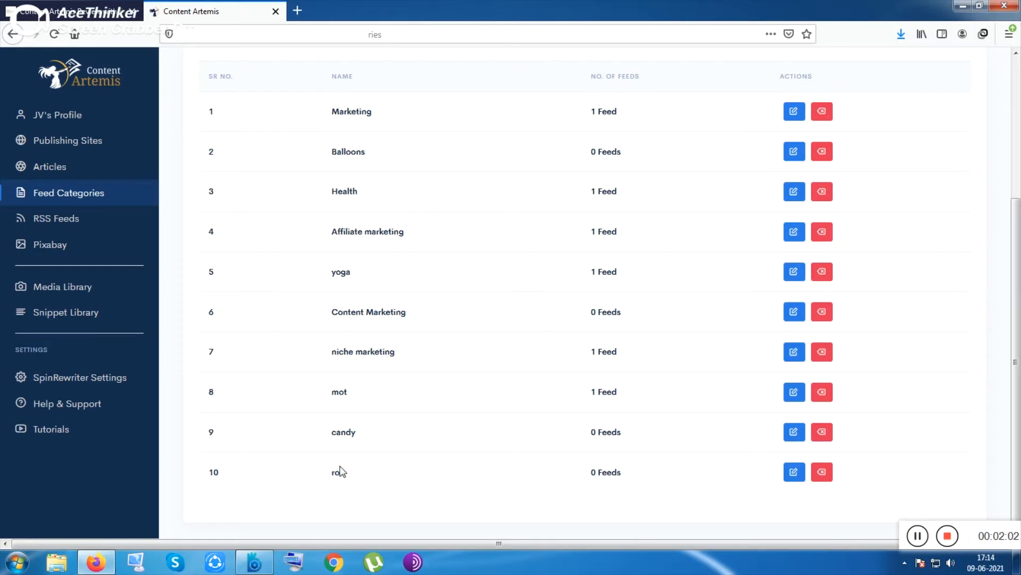
scroll(340, 472, "up", 3)
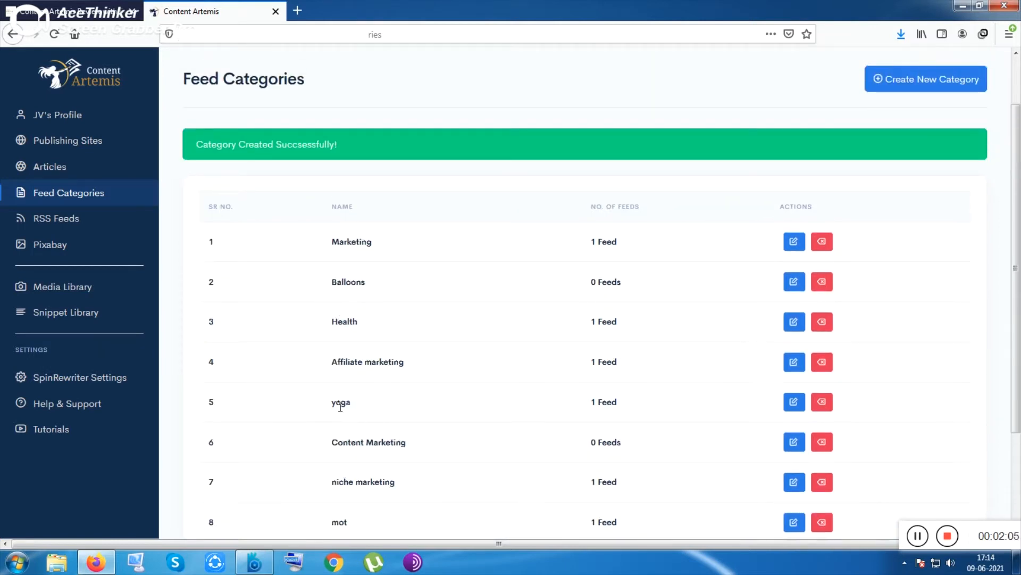
left_click(95, 223)
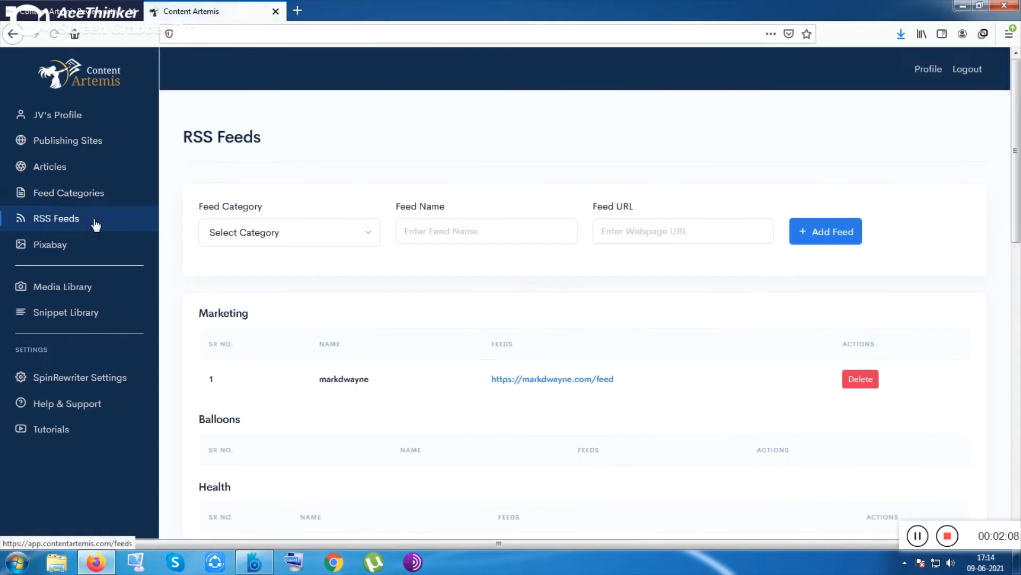
scroll(801, 279, "down", 2)
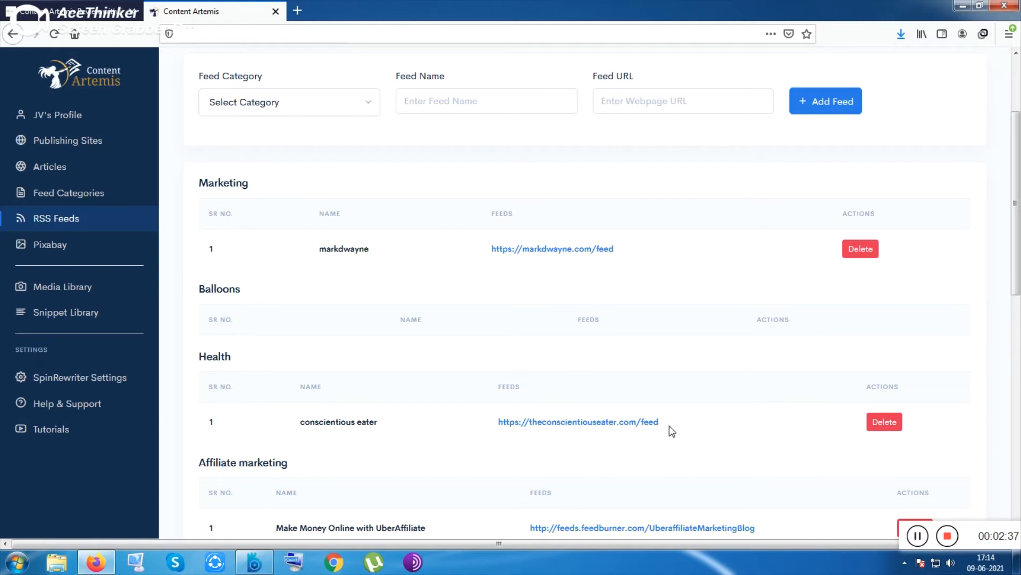
scroll(734, 217, "up", 2)
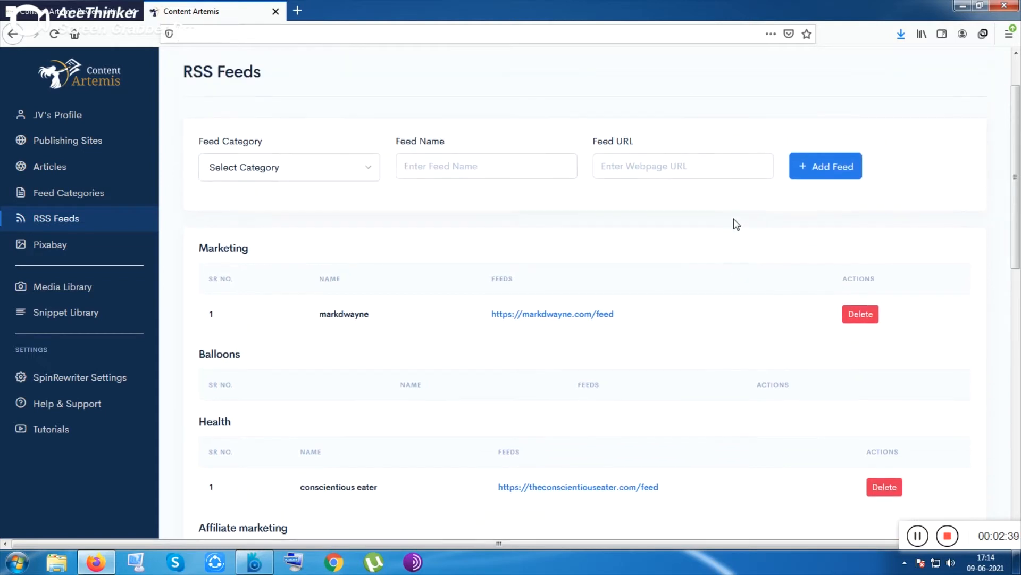
left_click(321, 167)
left_click(230, 378)
left_click(459, 178)
type("ghrhr")
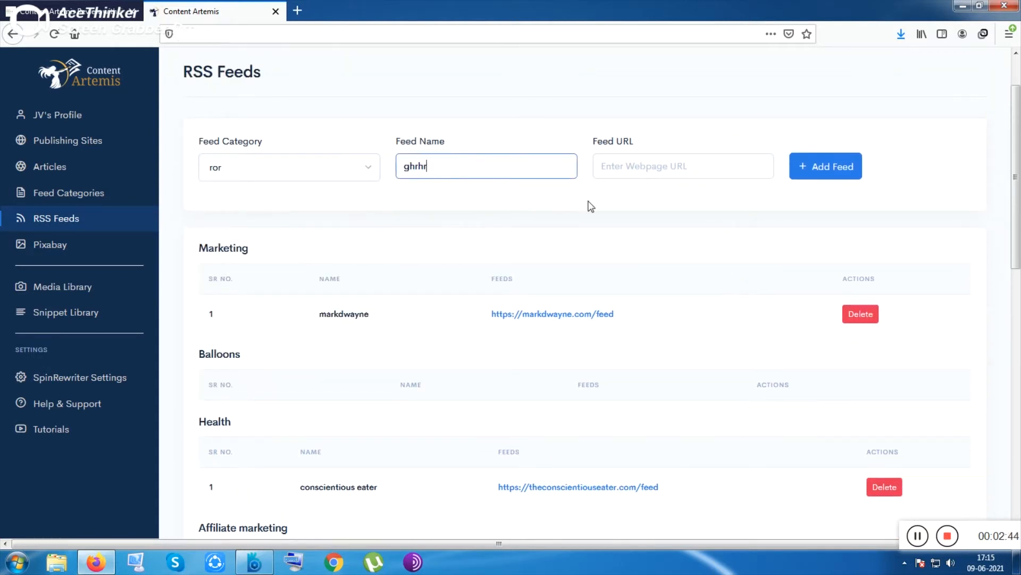
left_click(590, 206)
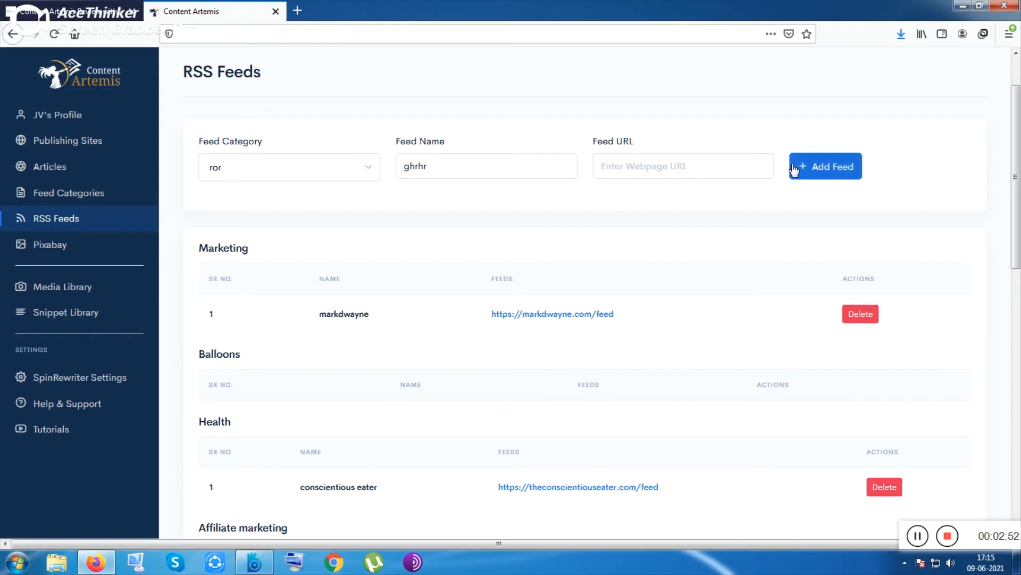
Step: Open the Articles page and view its Drafts and Published lists
left_click(72, 168)
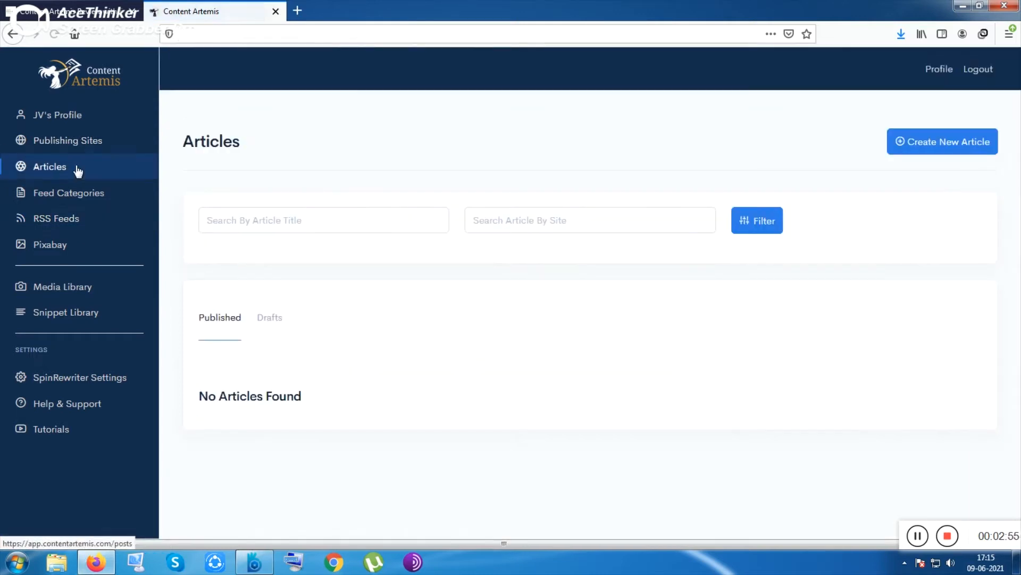
left_click(937, 145)
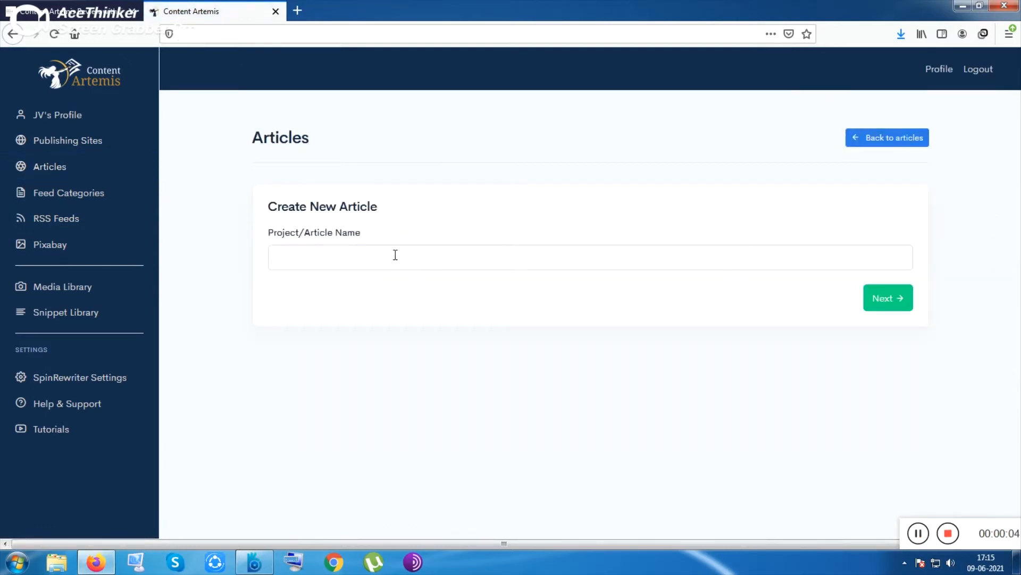
left_click(11, 34)
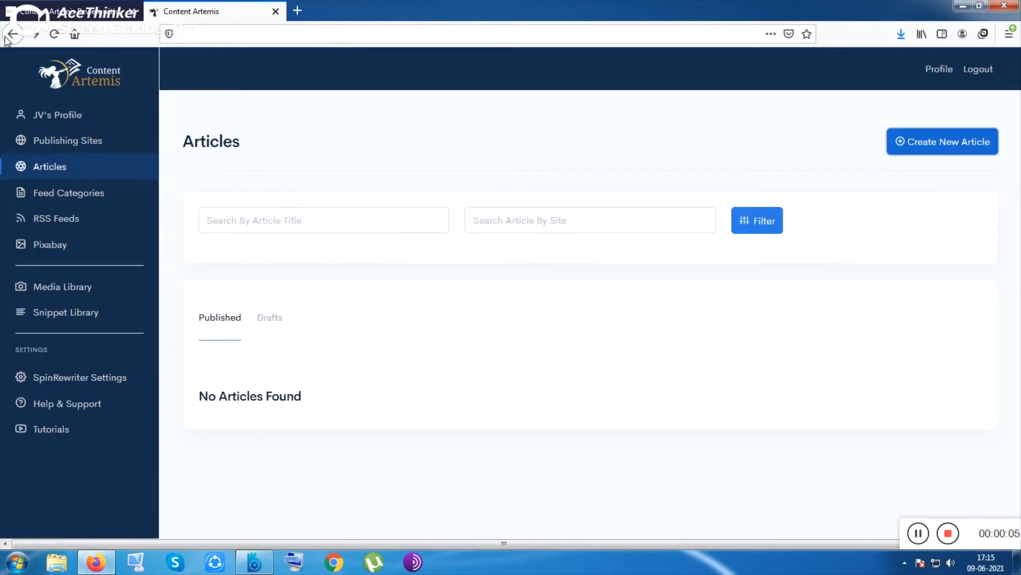
left_click(272, 325)
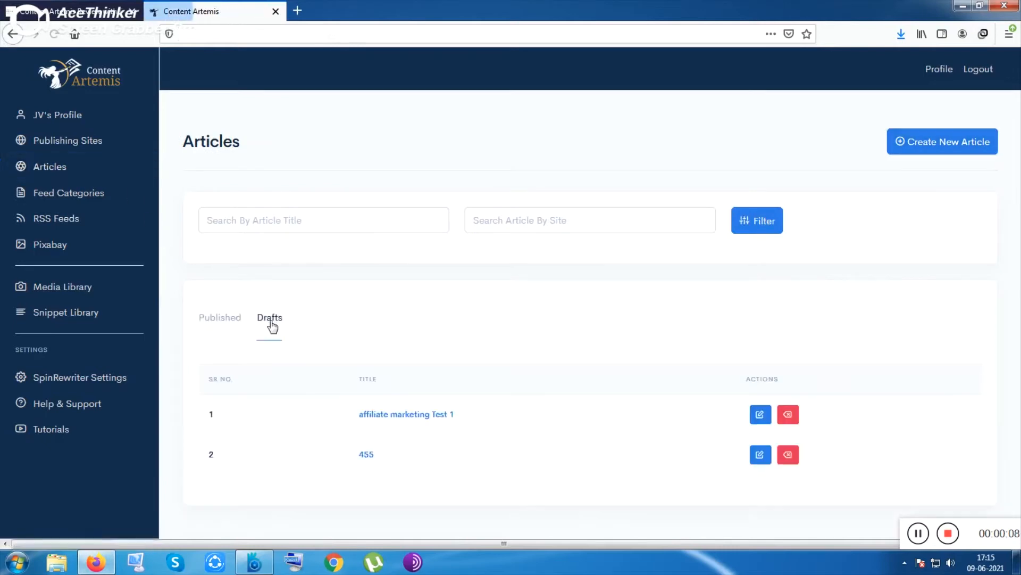
left_click(217, 327)
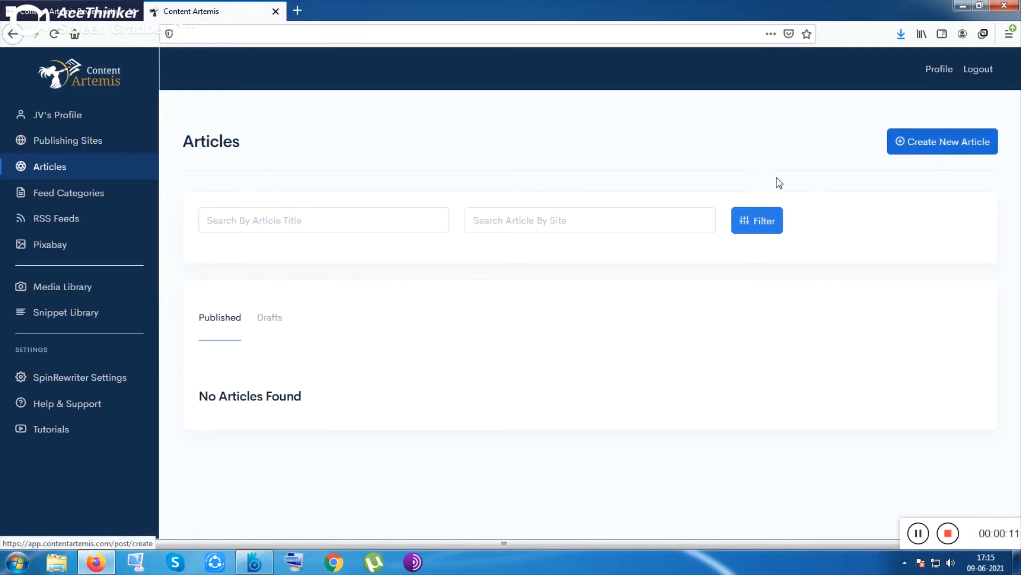
Step: Create a new article project named ffges
left_click(921, 142)
left_click(429, 250)
type("ffges")
left_click(887, 300)
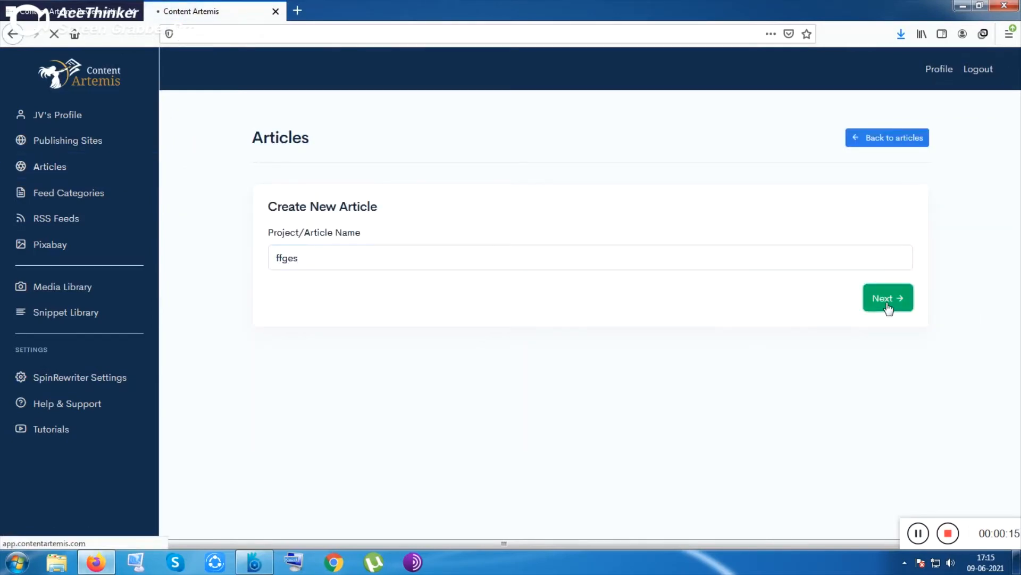
Step: Open the conscientious eater feed under the Health category
scroll(889, 309, "down", 2)
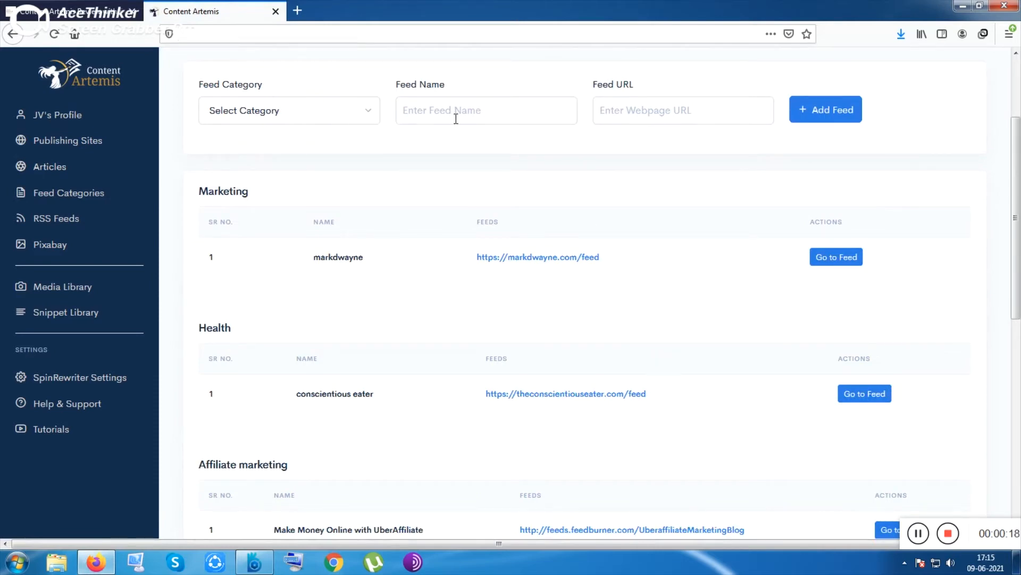
scroll(519, 323, "down", 2)
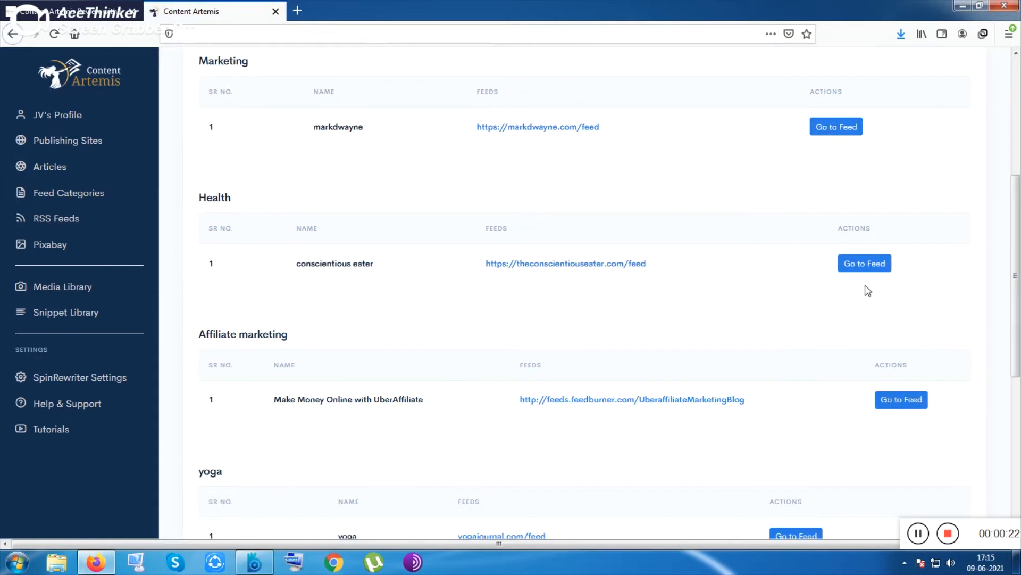
left_click(863, 268)
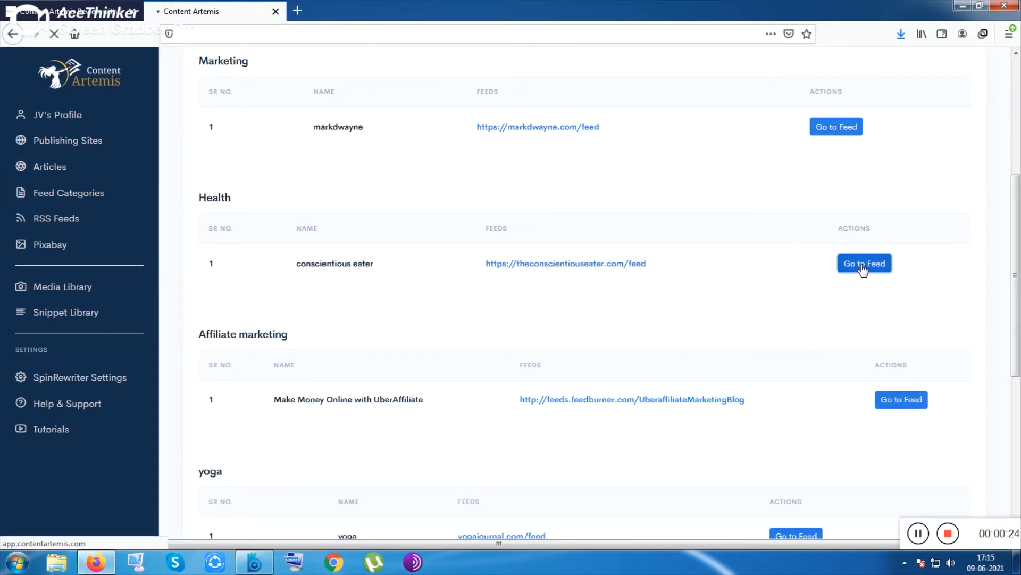
scroll(459, 354, "down", 4)
scroll(461, 354, "up", 4)
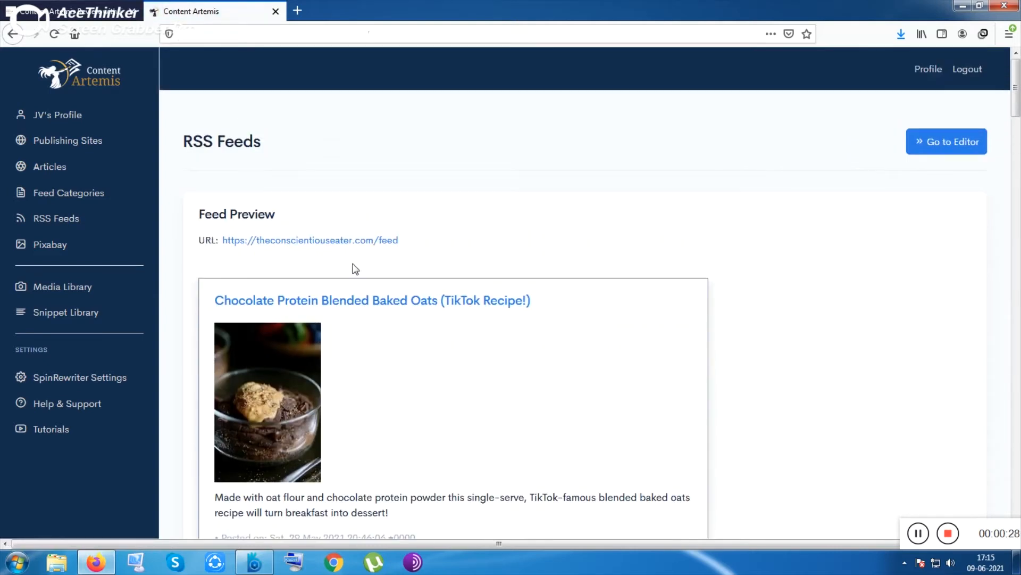
Step: Add the Chocolate Protein Blended Baked Oats and Sweet and Sour Tofu posts to the selection list
scroll(372, 277, "down", 2)
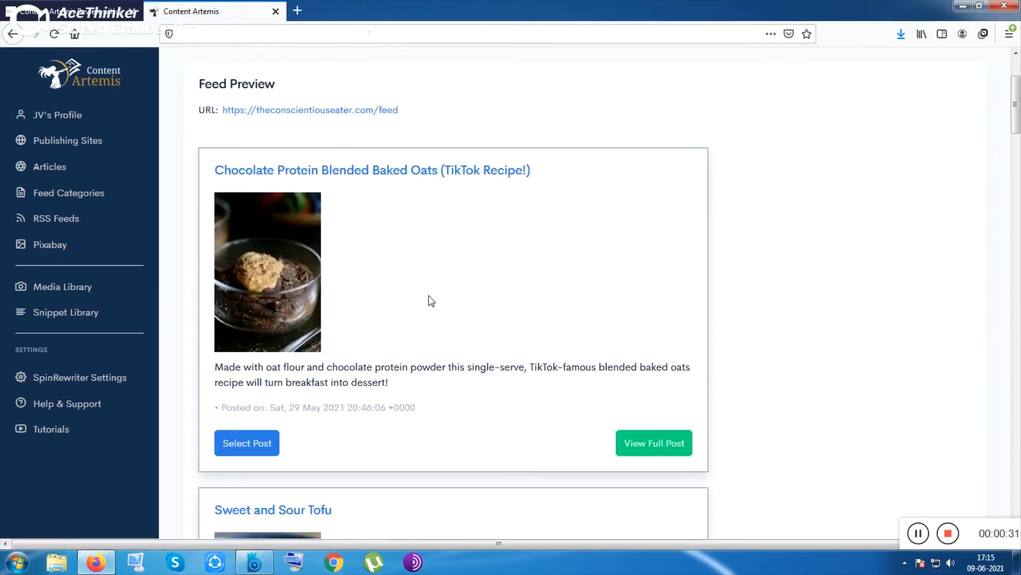
scroll(434, 300, "down", 2)
left_click(261, 445)
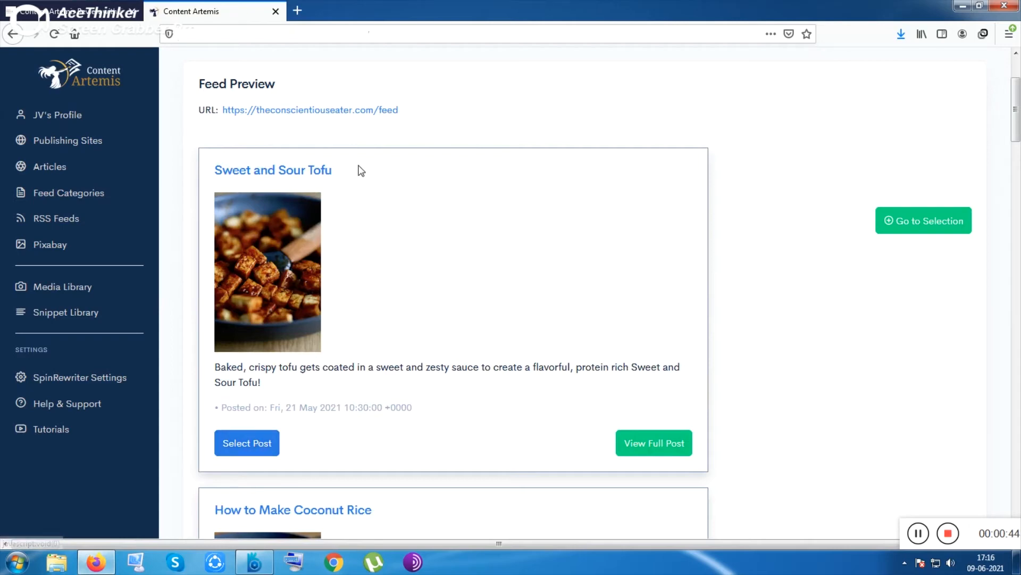
left_click(274, 450)
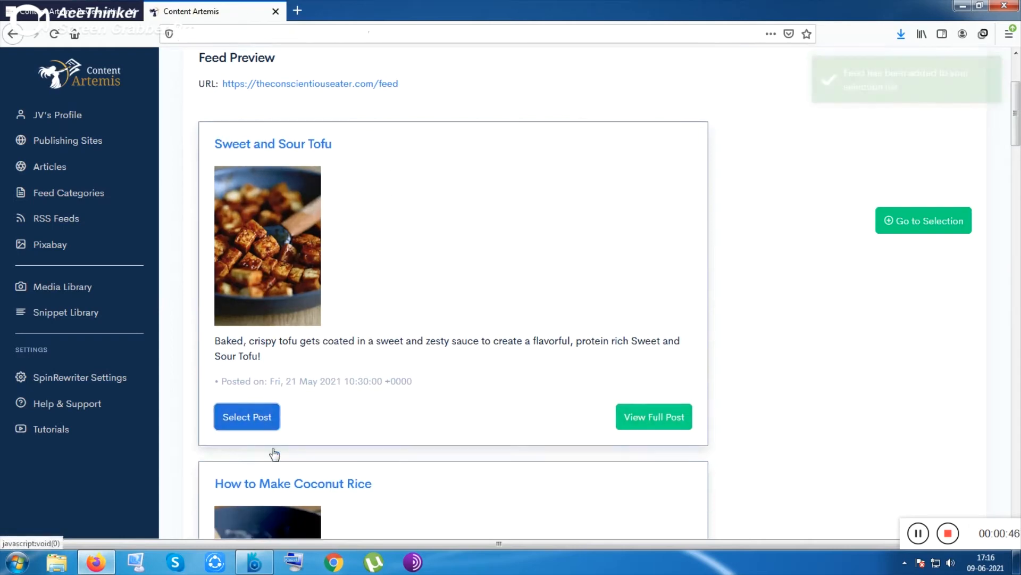
left_click(270, 509)
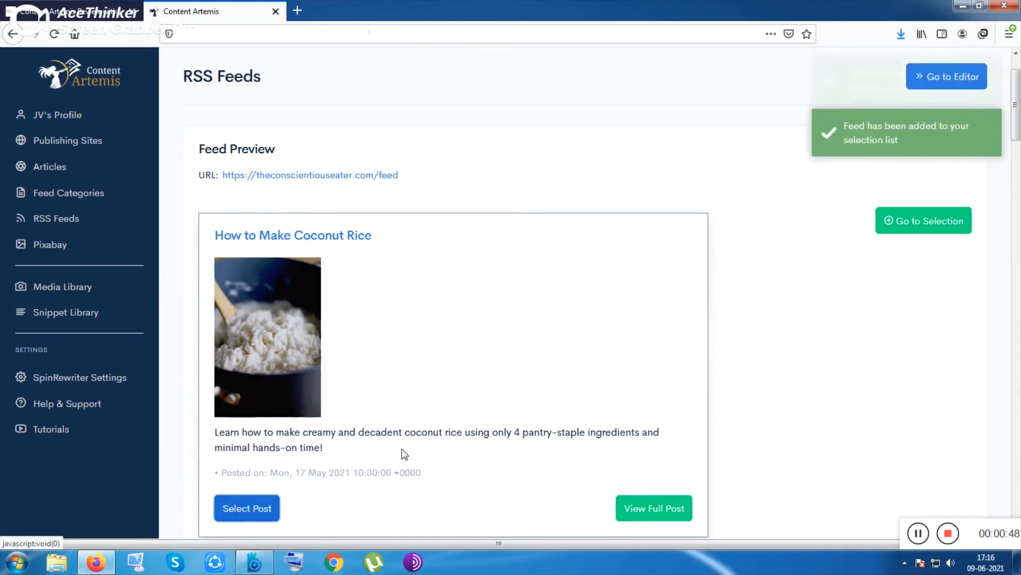
Step: Open the selection list and load the How to Make Coconut Rice post's lead image into the editor
left_click(936, 227)
scroll(521, 277, "down", 6)
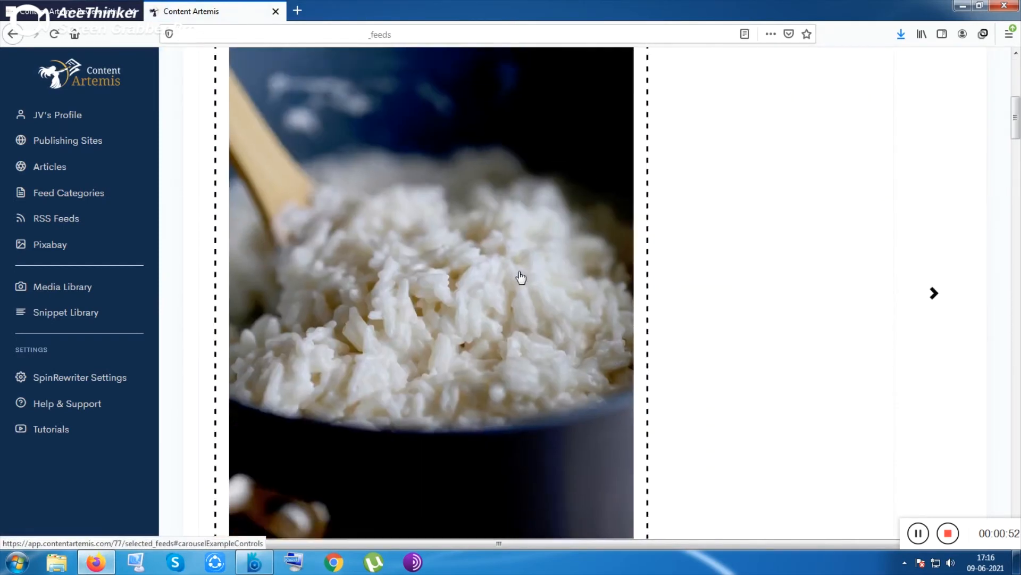
scroll(521, 277, "down", 10)
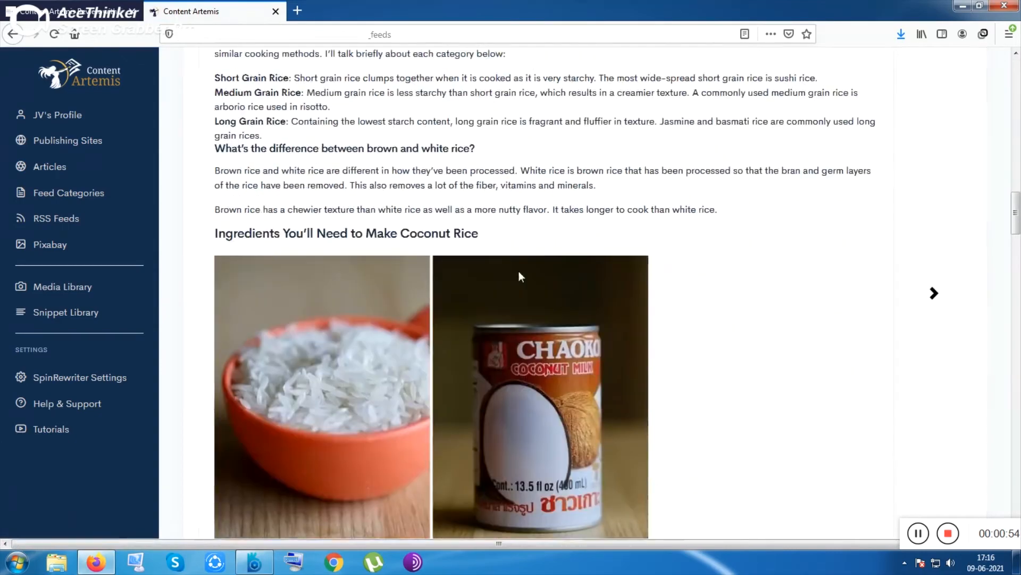
scroll(519, 270, "down", 10)
scroll(519, 270, "up", 9)
scroll(518, 270, "up", 12)
left_click(520, 281)
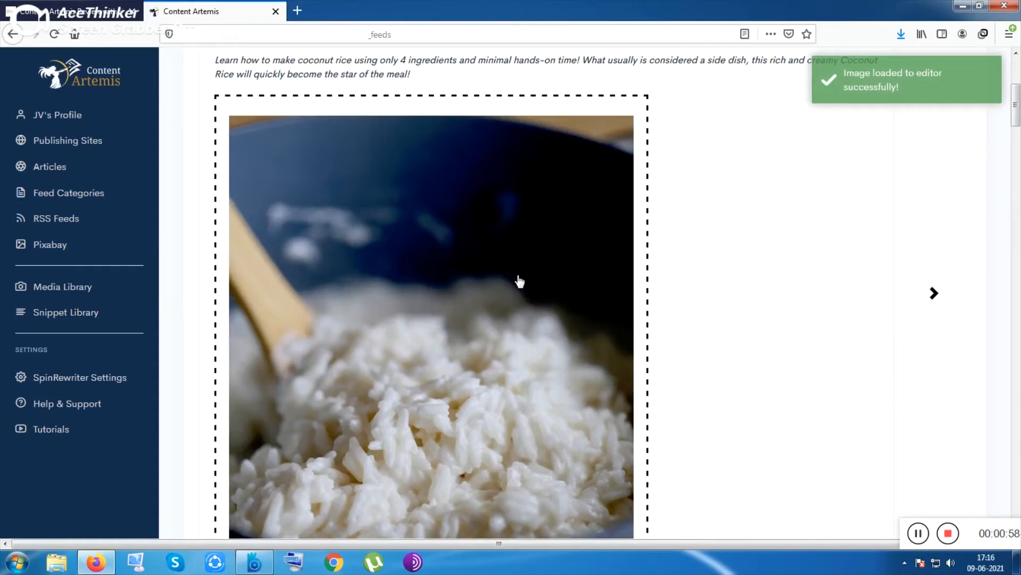
scroll(519, 281, "up", 3)
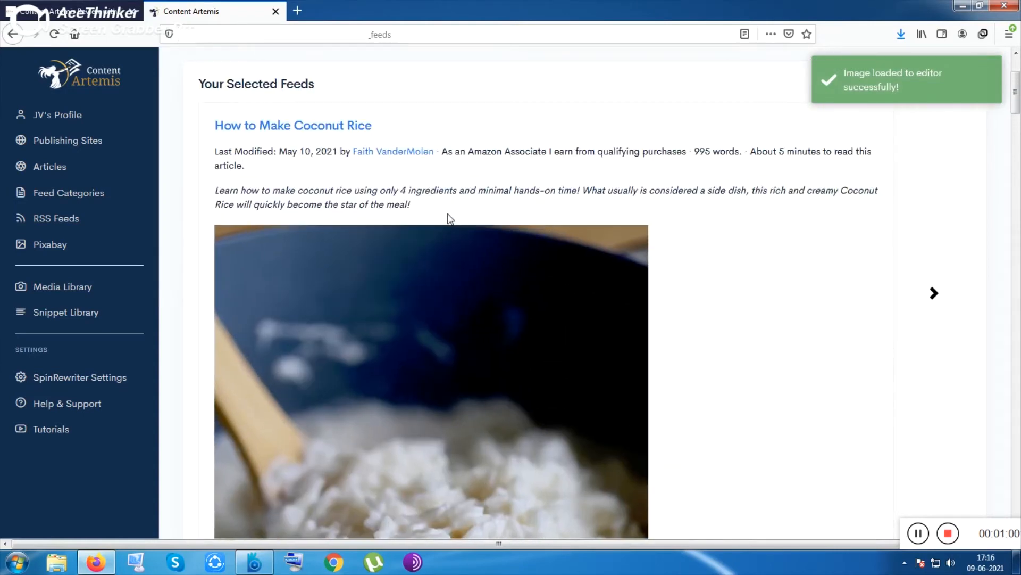
left_click_drag(427, 206, 190, 169)
left_click(199, 169)
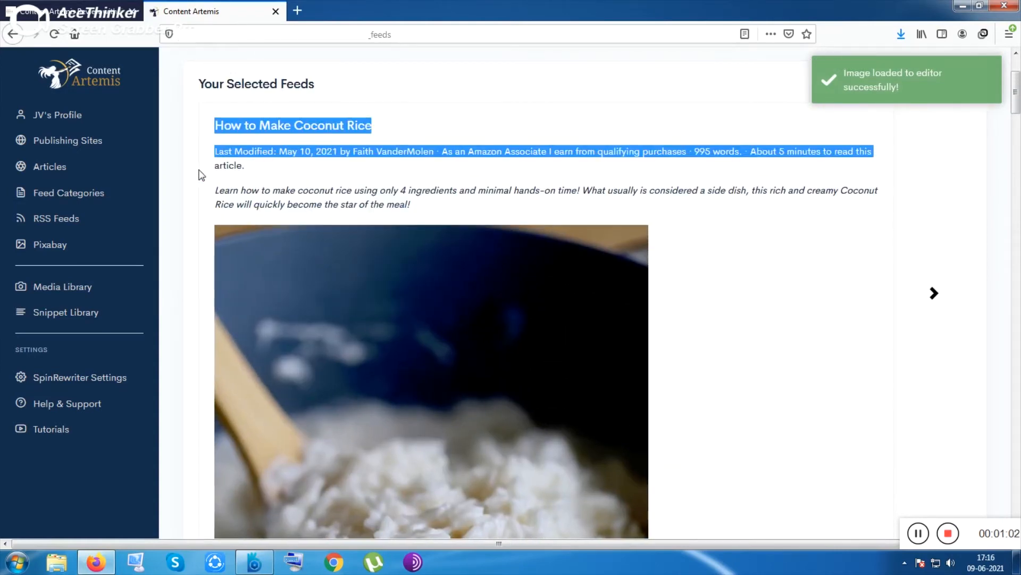
left_click(266, 195)
left_click_drag(428, 216, 201, 180)
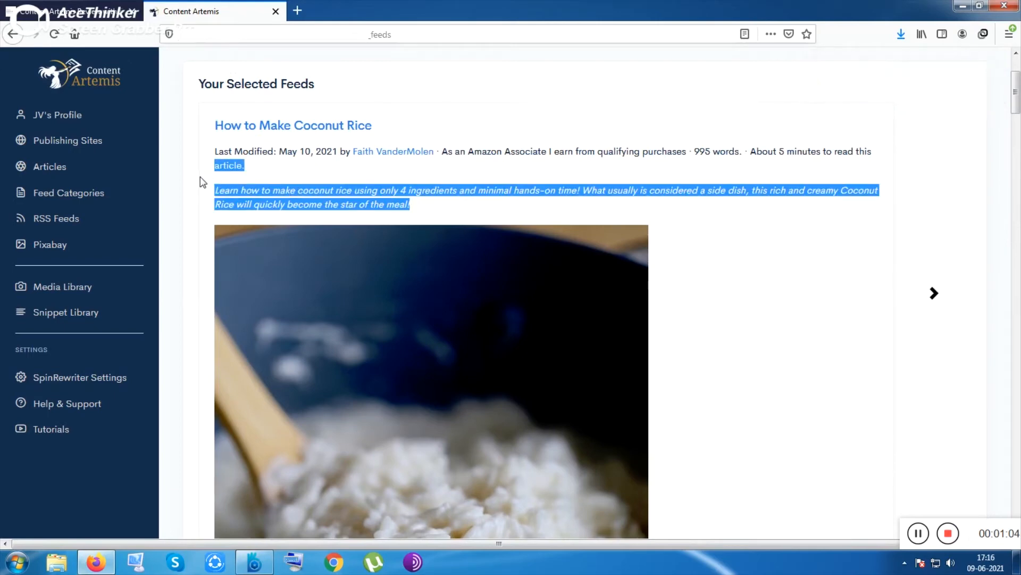
left_click(478, 224)
Step: Load the paragraphs from "Having lived in Asia" through "Let me show you how to make it!" into the editor
scroll(477, 224, "down", 8)
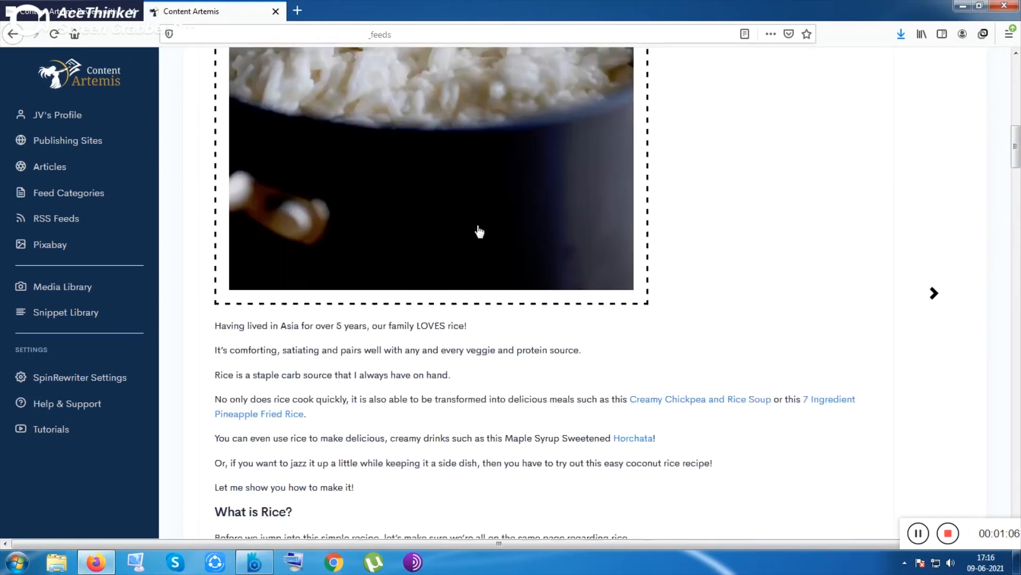
left_click_drag(215, 244, 766, 390)
left_click(461, 368)
Step: Load the What is Rice paragraphs, from "Before we jump" to "Asia and Africa", into the editor
scroll(463, 371, "down", 4)
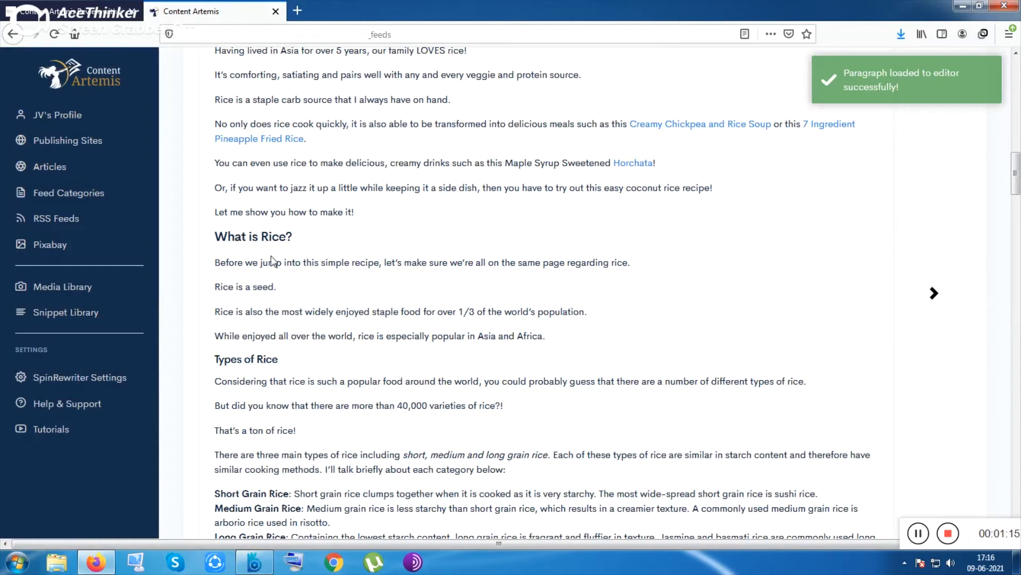
left_click_drag(217, 240, 537, 346)
left_click(481, 365)
Step: Load the ingredients photo and the Pyrex measuring cup photo into the editor
scroll(484, 346, "down", 10)
left_click(495, 314)
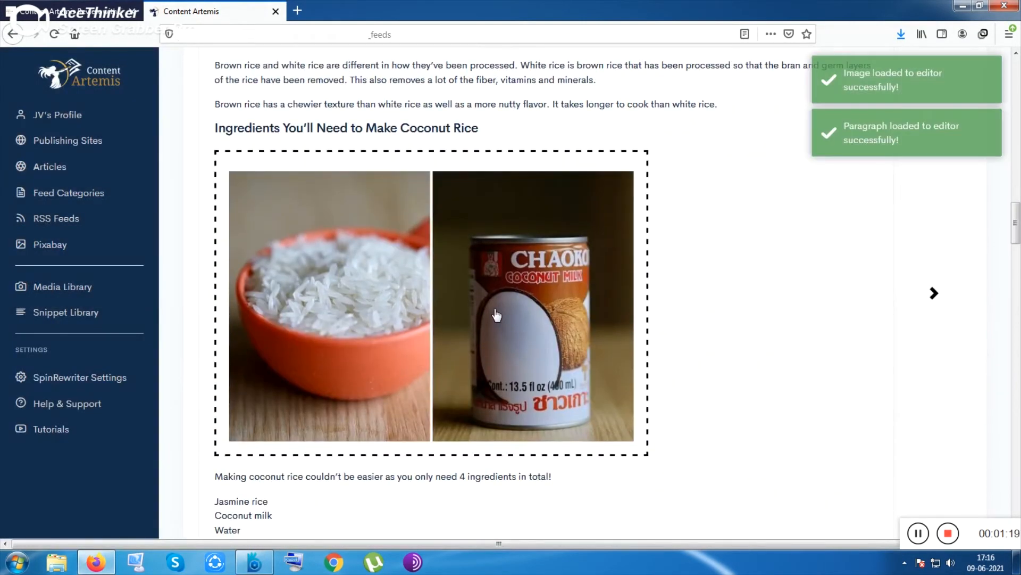
scroll(497, 312, "down", 10)
left_click(513, 289)
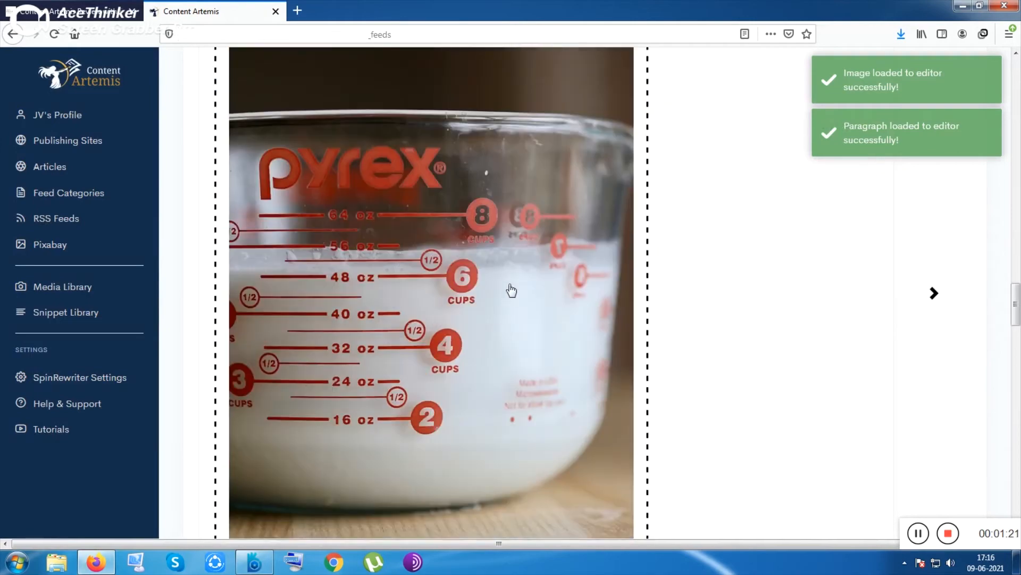
Step: Select the cooking instructions text and load it into the editor
scroll(510, 286, "down", 5)
scroll(510, 284, "down", 2)
left_click_drag(216, 95, 638, 193)
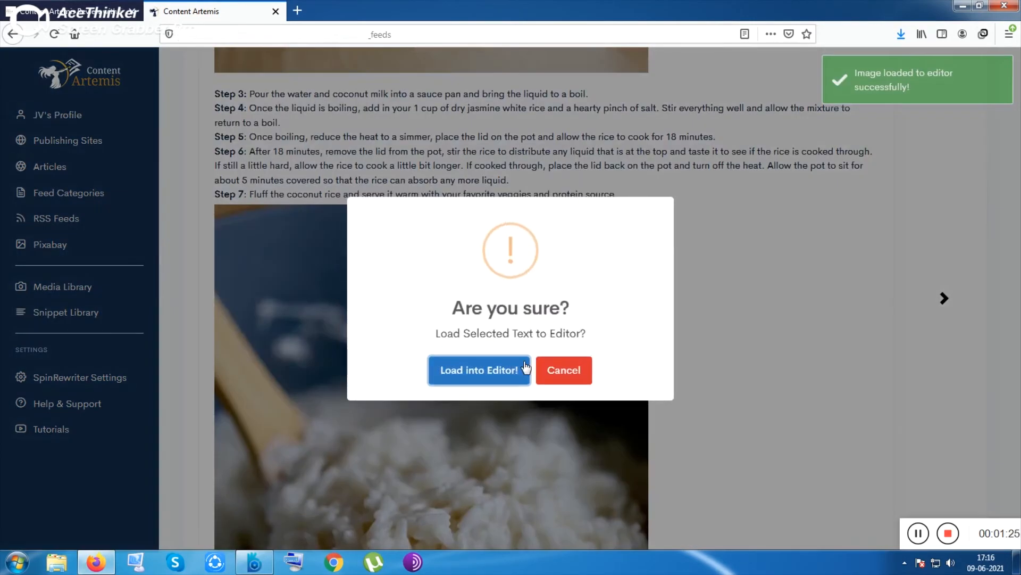
left_click(513, 371)
Step: Switch to the Chocolate Protein Blended Baked Oats post and load its image into the editor
scroll(597, 330, "up", 15)
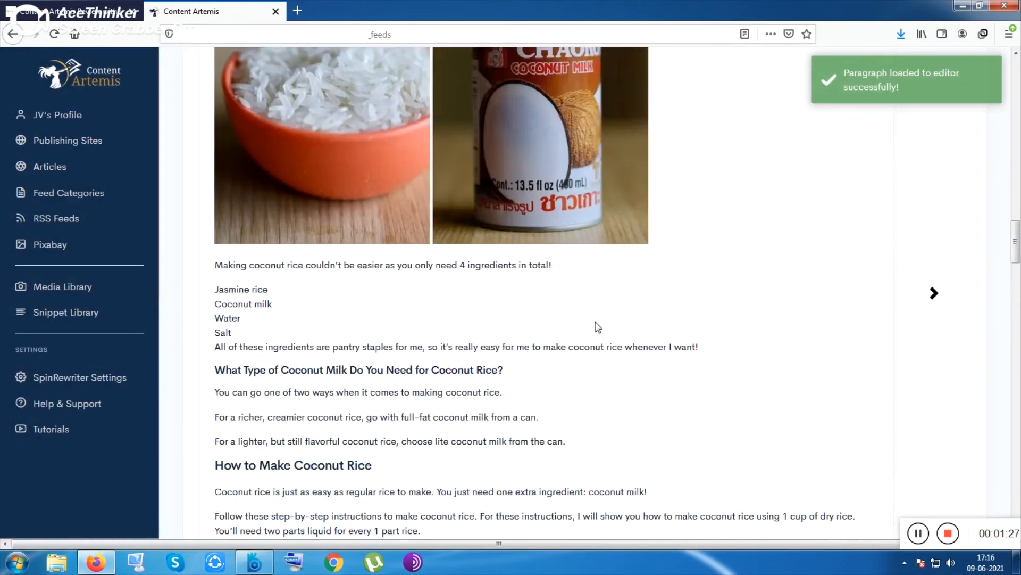
scroll(741, 303, "up", 12)
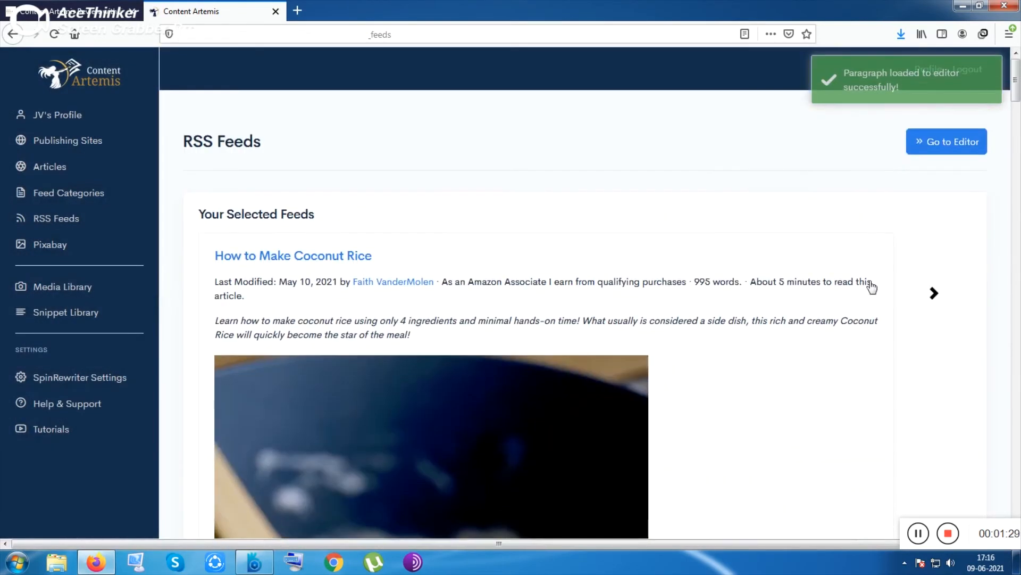
left_click(934, 293)
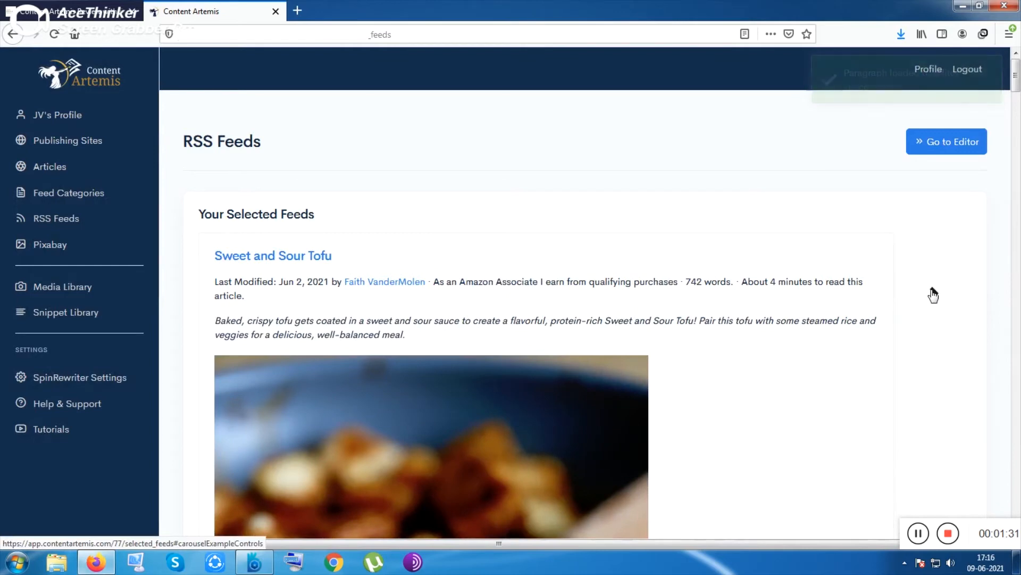
left_click(934, 293)
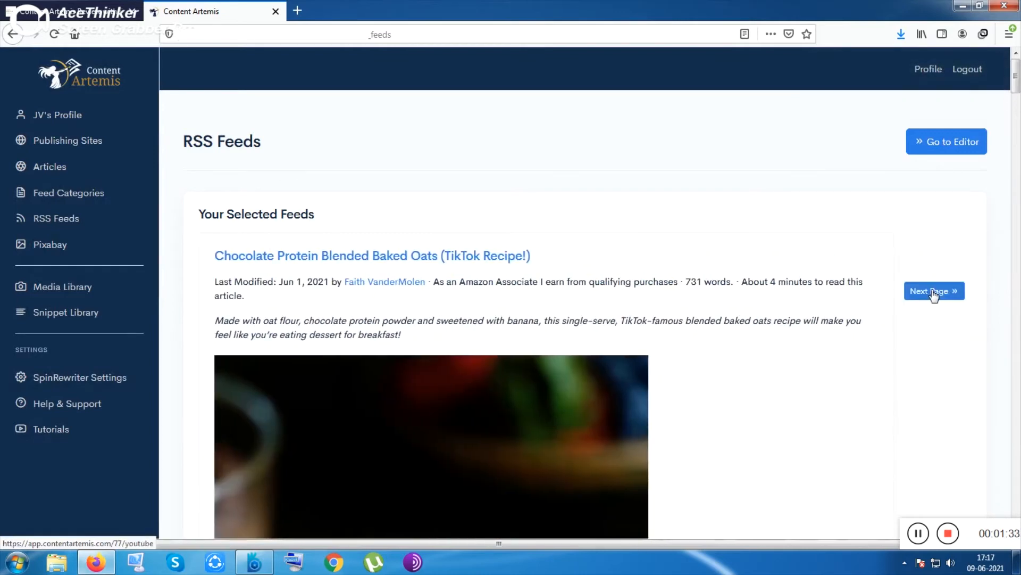
scroll(604, 325, "down", 5)
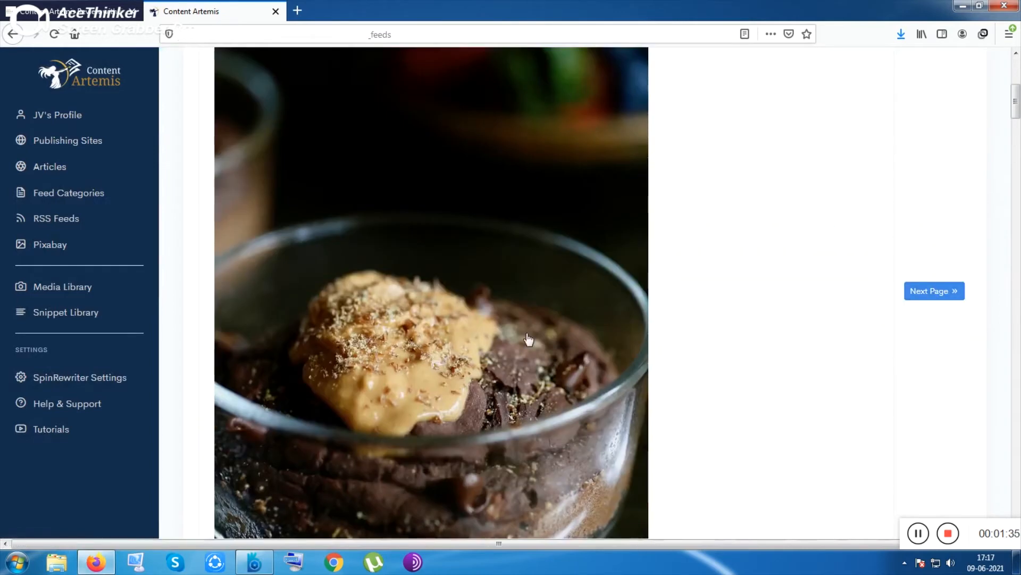
left_click(476, 333)
Step: Go to the YouTube page and search by keyword for food videos
scroll(884, 337, "up", 5)
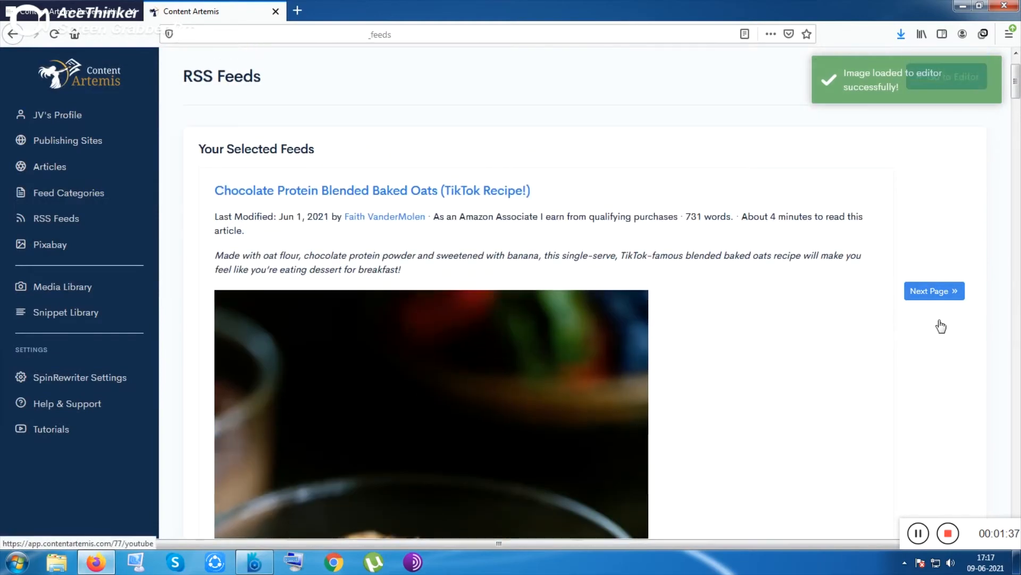
left_click(939, 291)
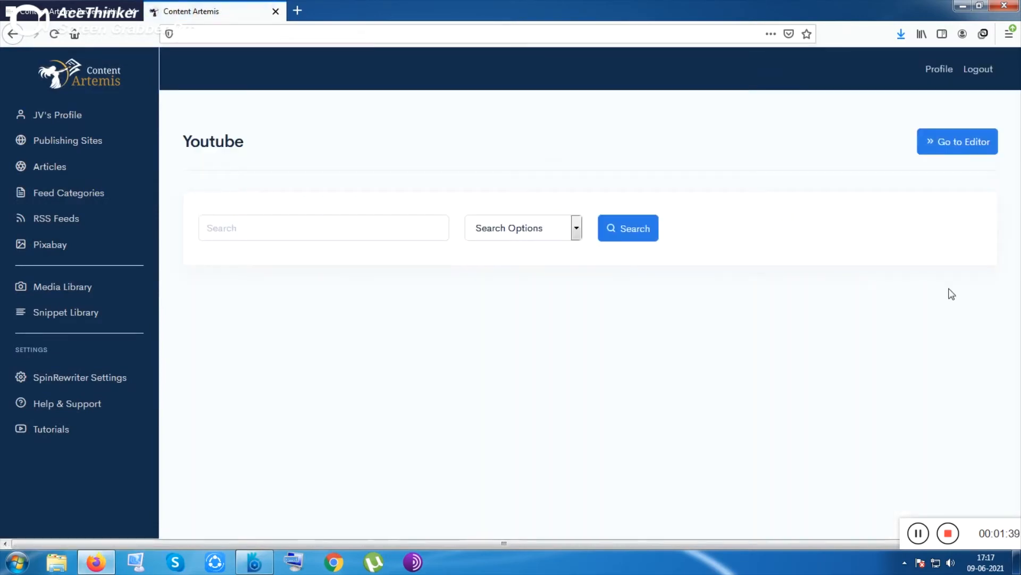
left_click(215, 224)
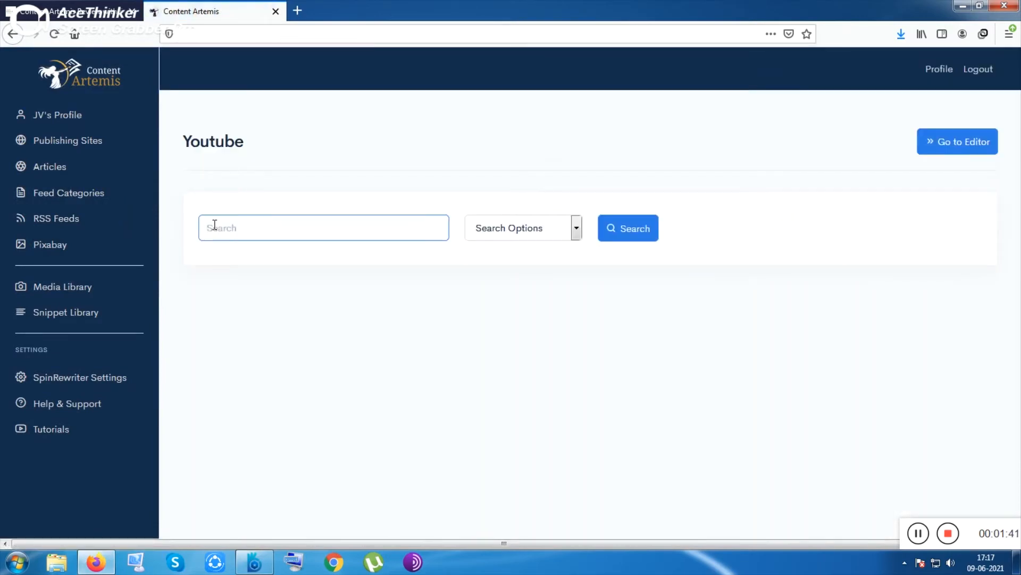
type("food")
left_click(529, 234)
left_click(520, 265)
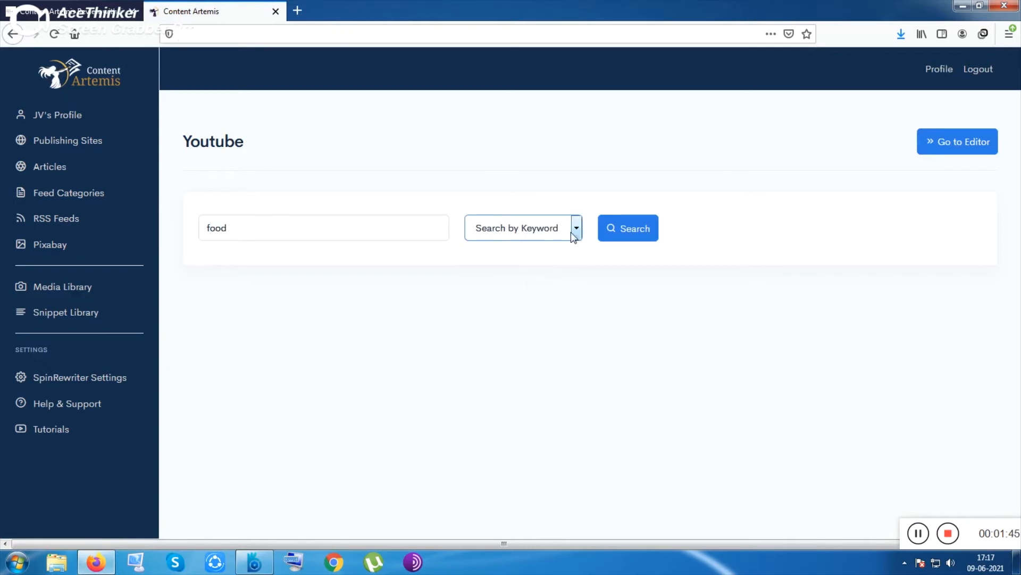
left_click(638, 230)
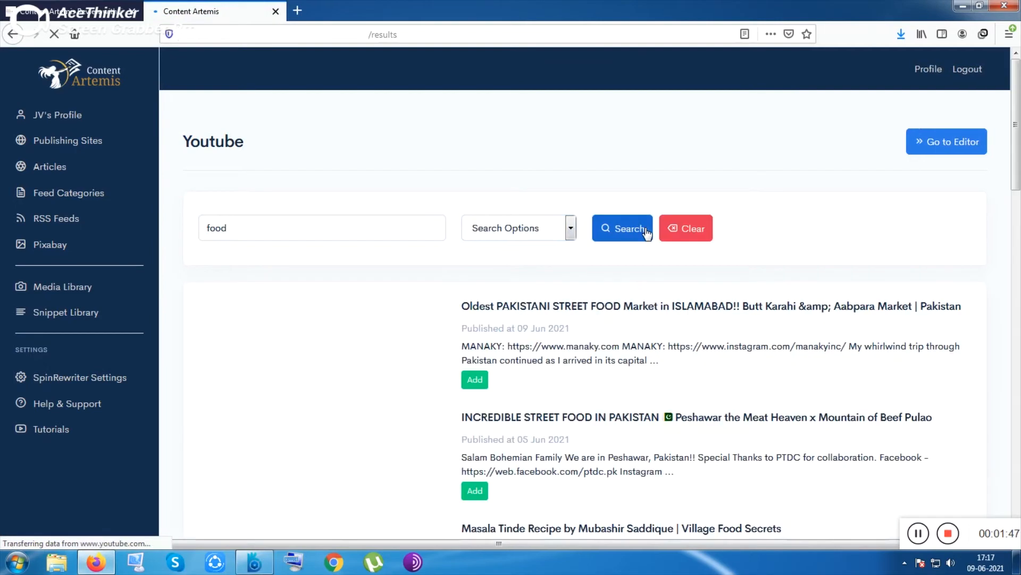
Step: Add the Oldest PAKISTANI STREET FOOD and INCREDIBLE STREET FOOD IN PAKISTAN videos into the editor
scroll(585, 314, "down", 3)
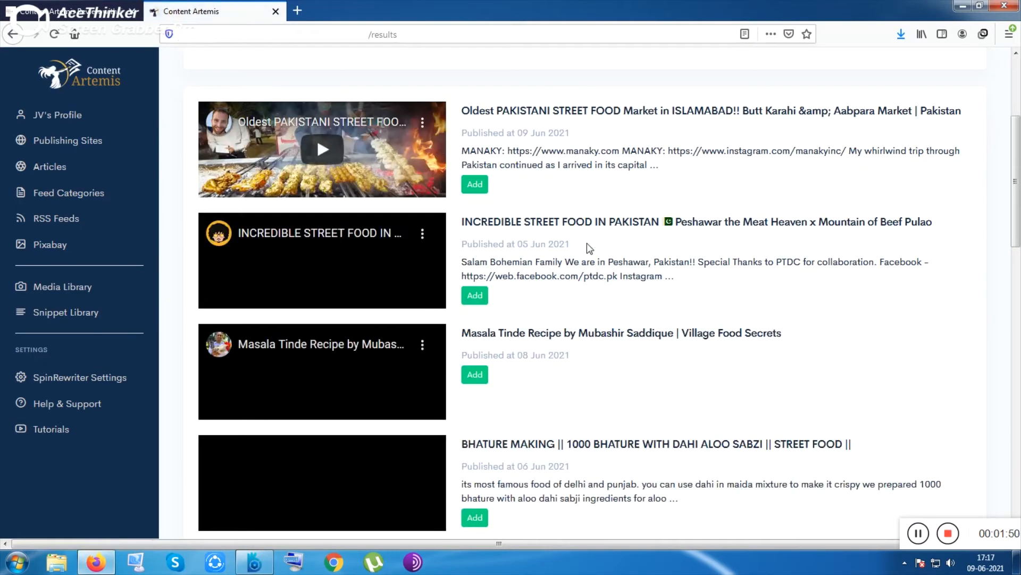
left_click(475, 185)
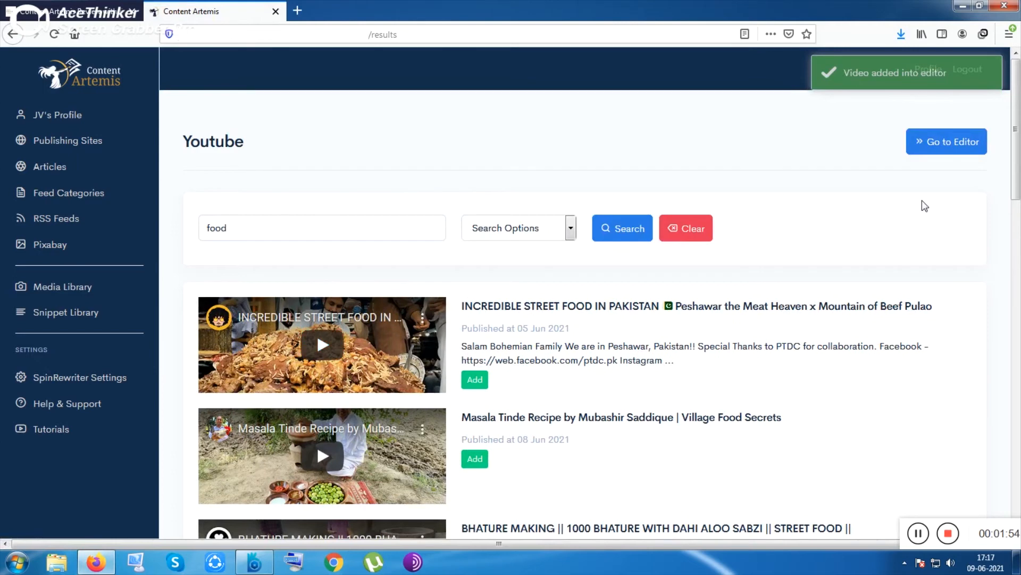
left_click(476, 380)
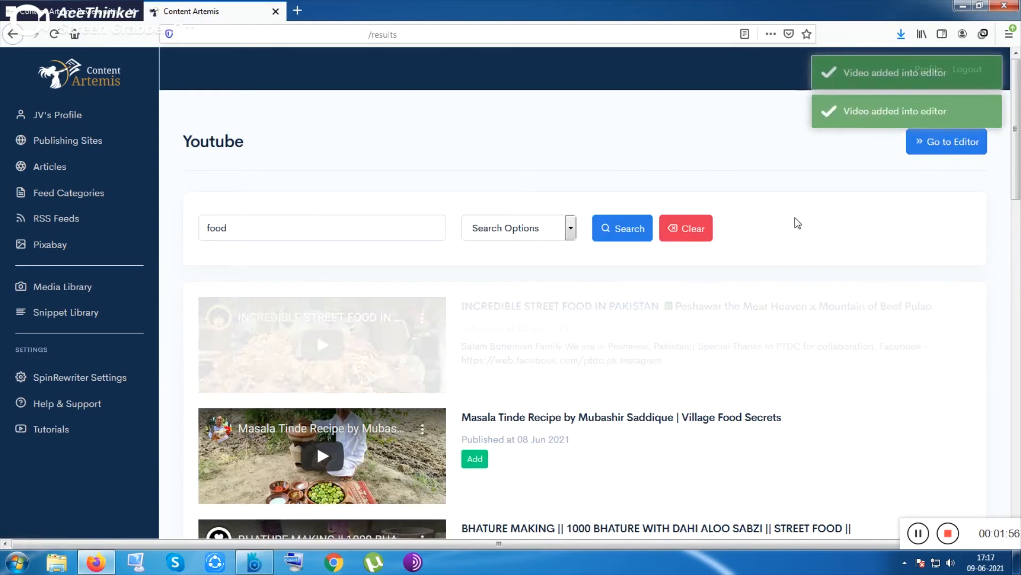
Step: Open the article editor and scroll through the assembled article content
left_click(947, 141)
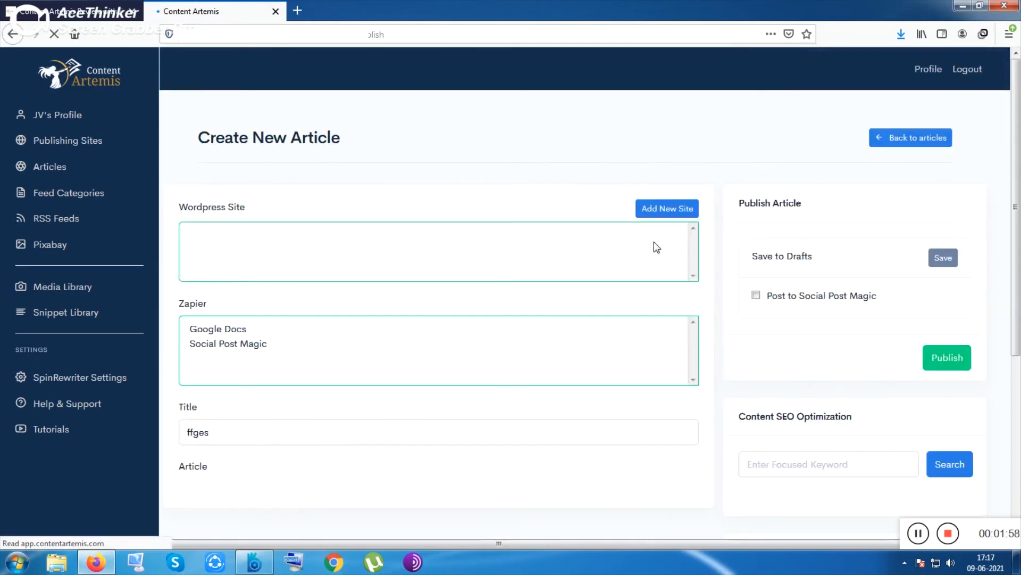
scroll(652, 244, "down", 7)
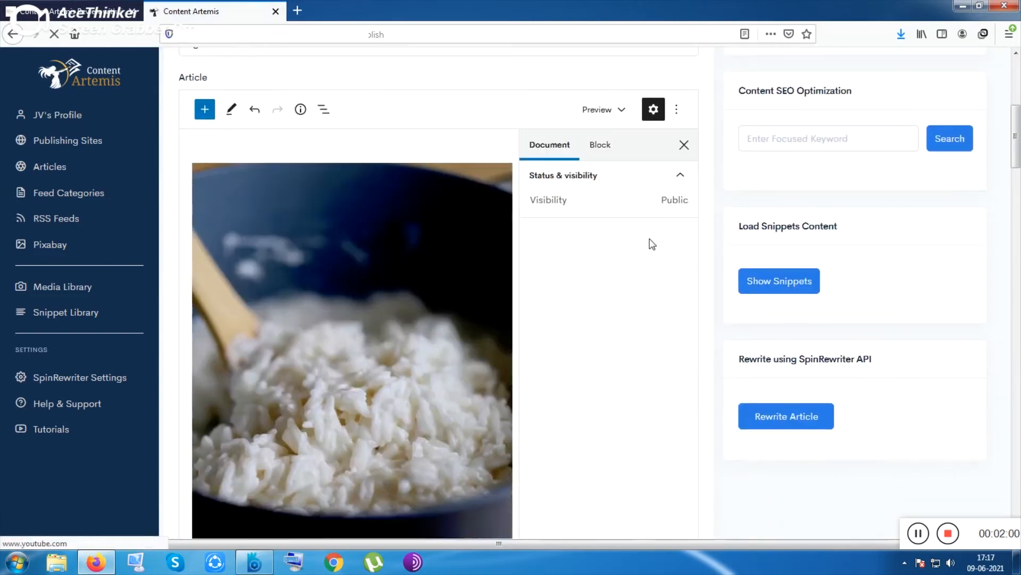
scroll(570, 273, "down", 15)
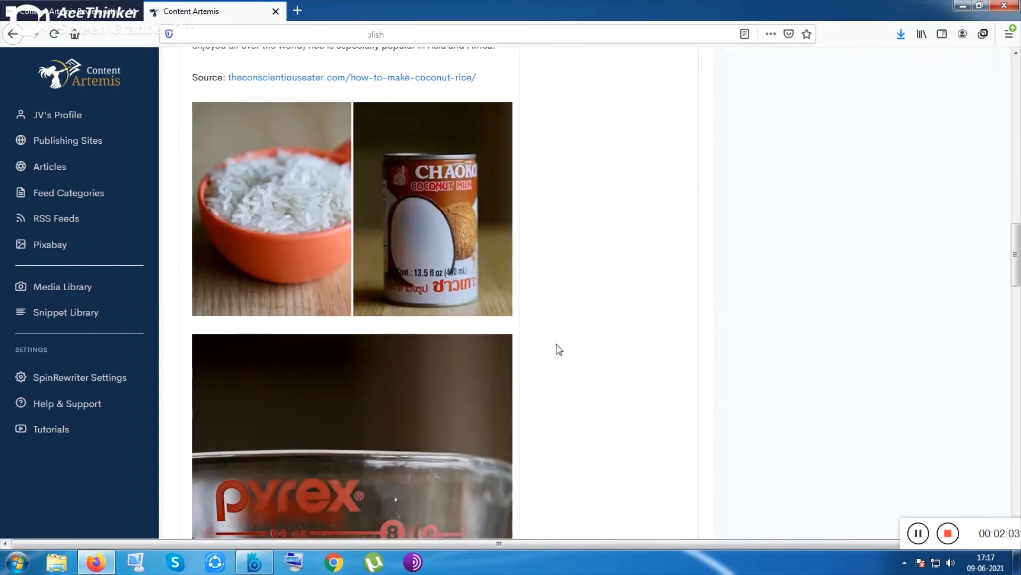
scroll(559, 349, "down", 15)
scroll(397, 269, "up", 12)
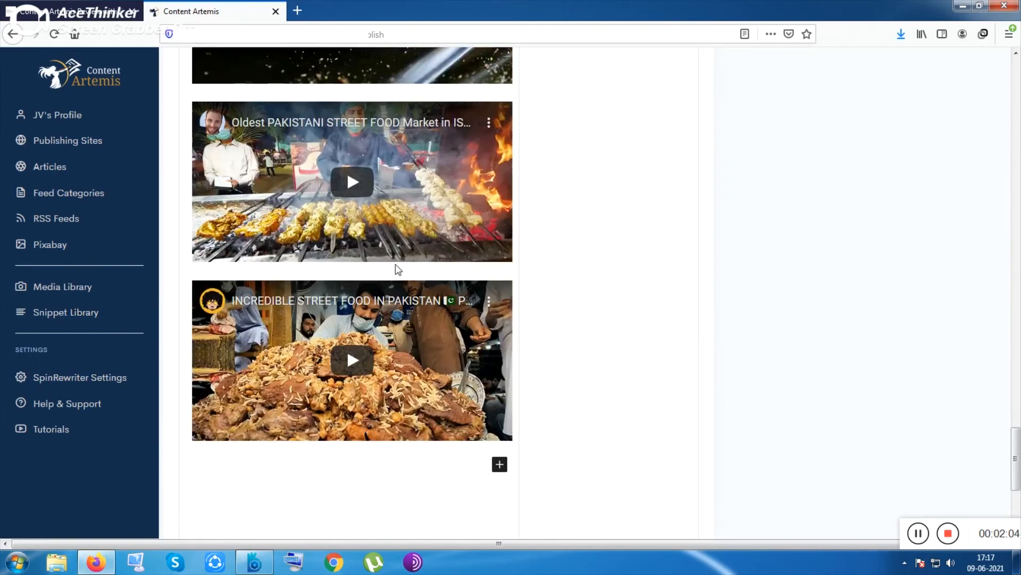
scroll(363, 241, "up", 10)
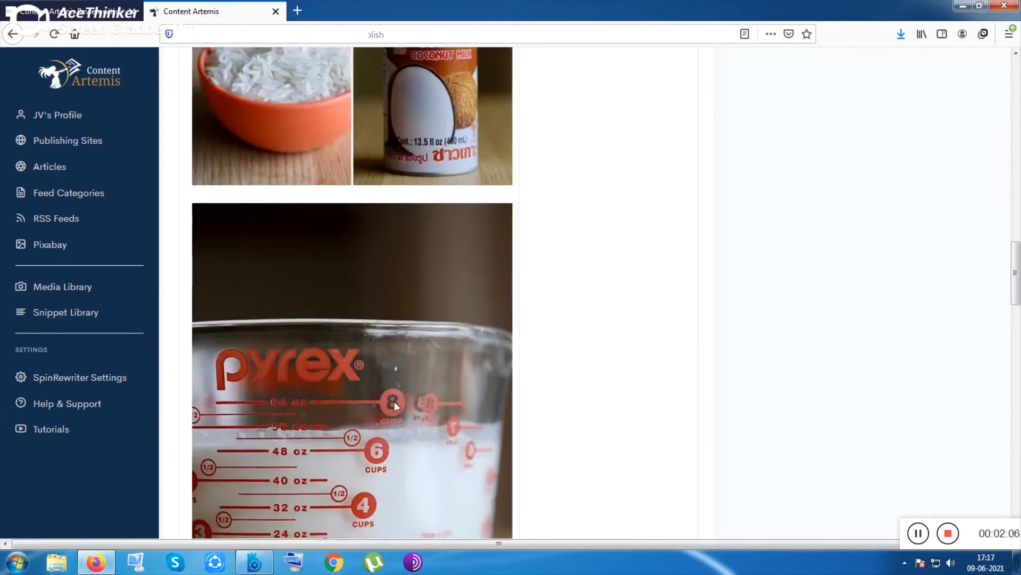
scroll(408, 382, "up", 10)
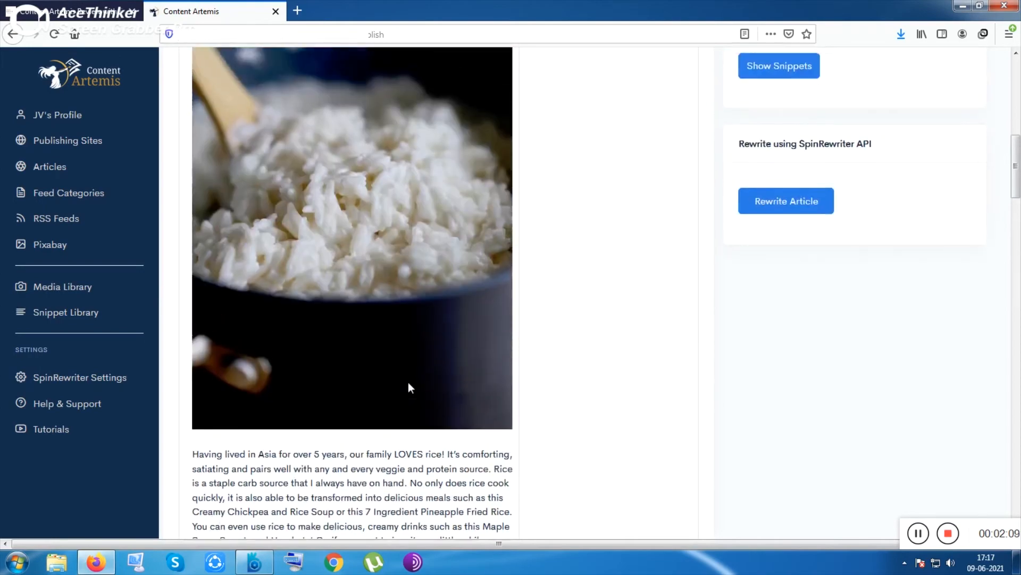
scroll(415, 375, "up", 3)
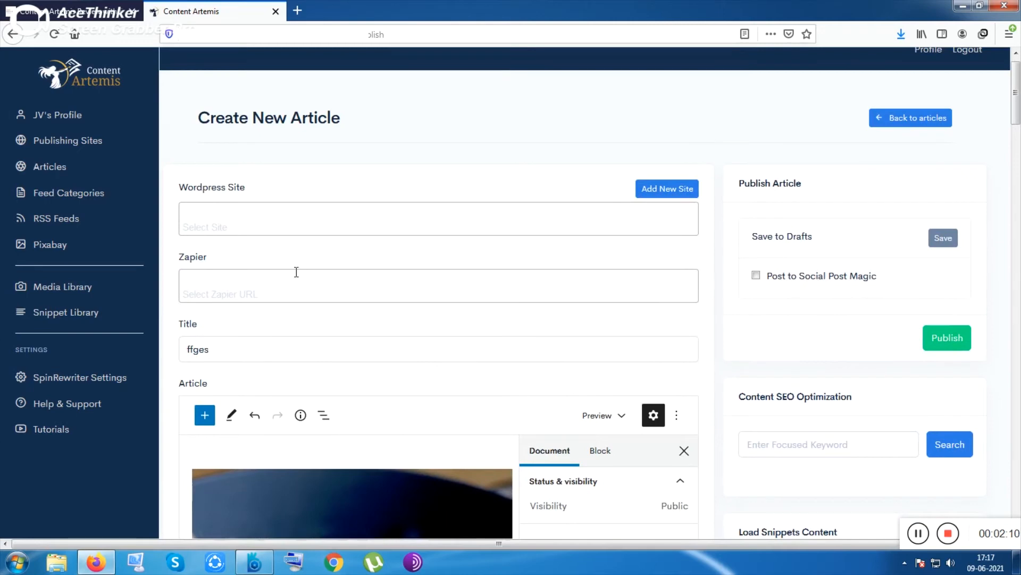
scroll(364, 267, "down", 3)
scroll(531, 289, "up", 2)
Step: Run a Content SEO Optimization search for the keyword food and review the SEO scores
left_click(875, 372)
type("food")
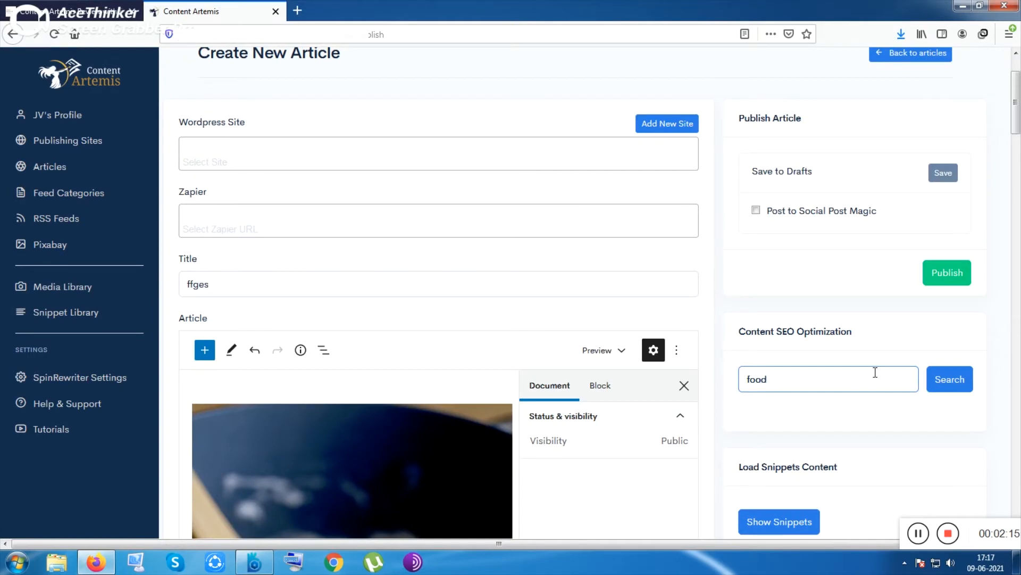
key("Return")
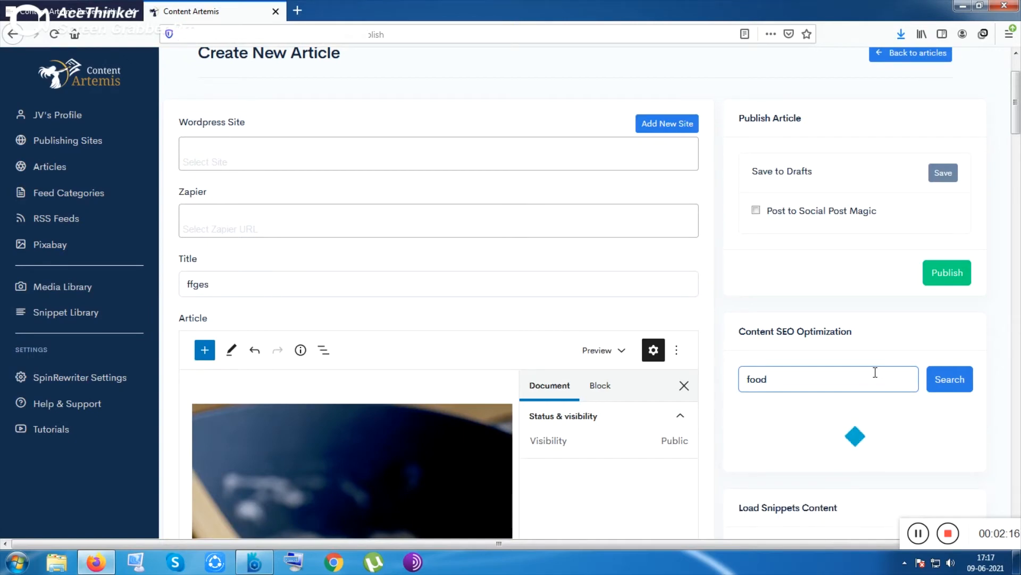
scroll(882, 384, "down", 4)
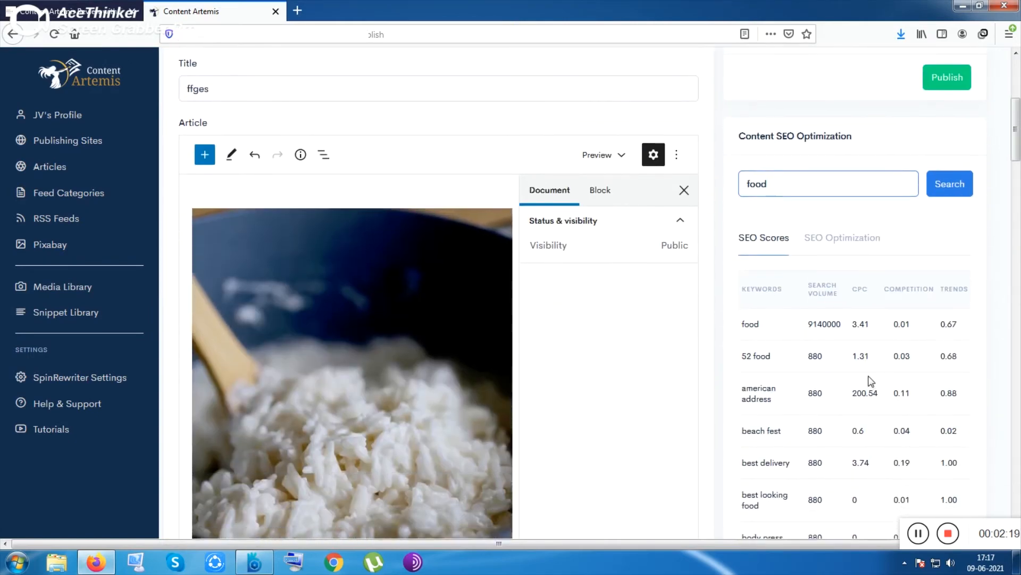
scroll(870, 379, "down", 4)
scroll(873, 385, "up", 7)
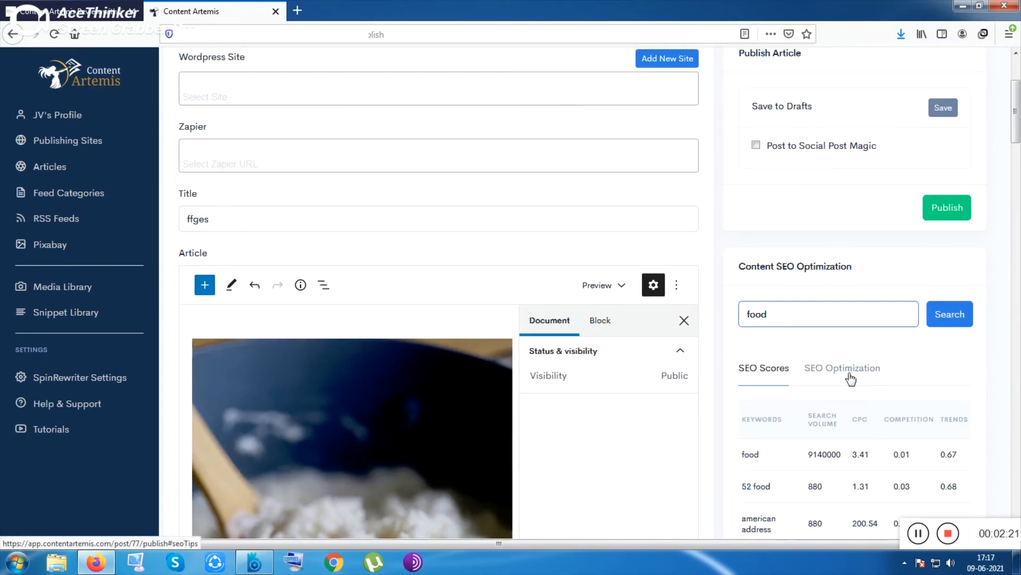
Step: Open the SEO Optimization tab and check the content SEO grade for the focus keyword food
left_click(851, 377)
scroll(851, 376, "down", 4)
left_click(878, 241)
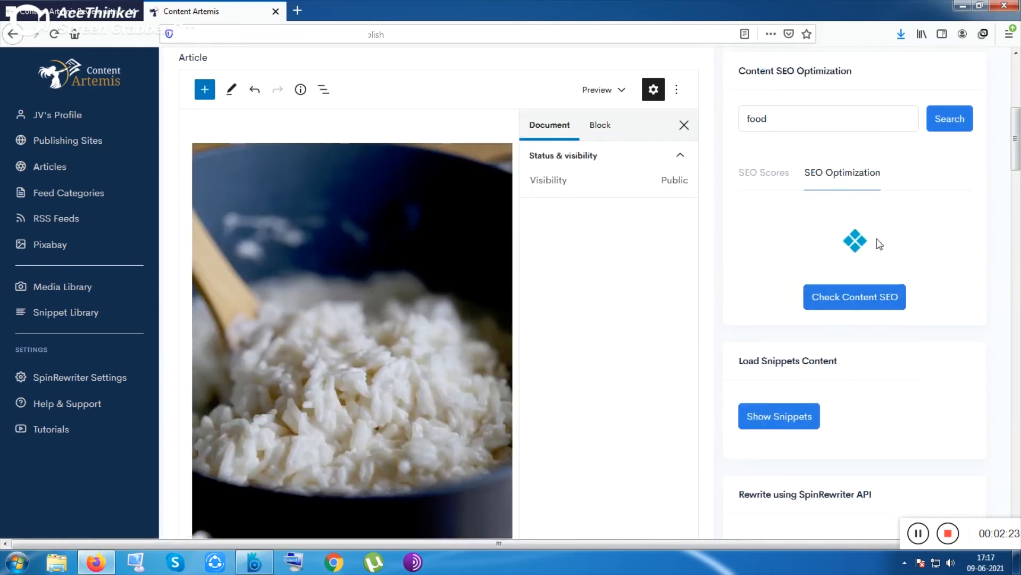
scroll(833, 369, "down", 1)
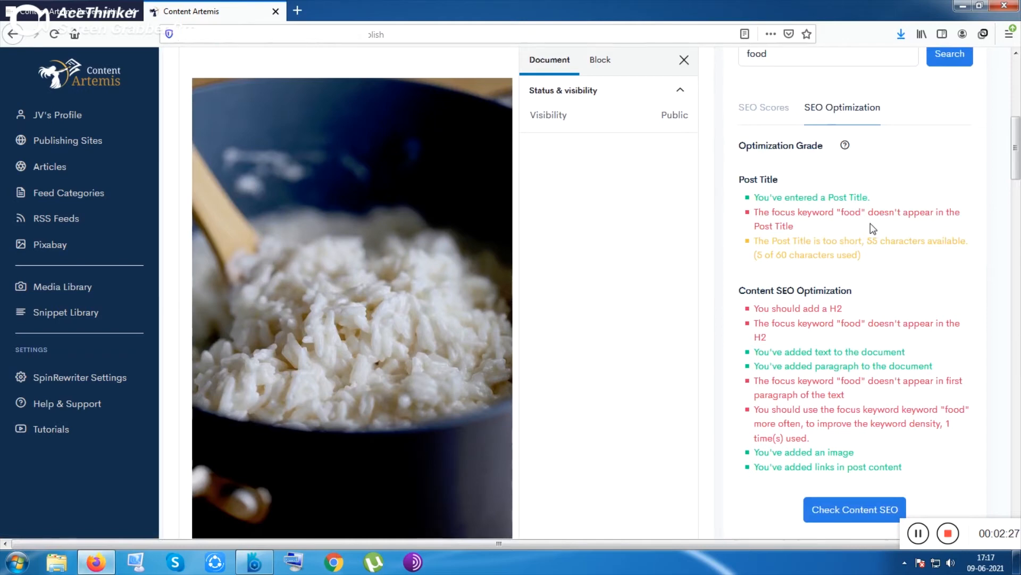
Step: Add the word food to the article title so it reads ffges food
scroll(873, 229, "up", 4)
scroll(292, 241, "up", 2)
left_click(248, 221)
left_click(244, 357)
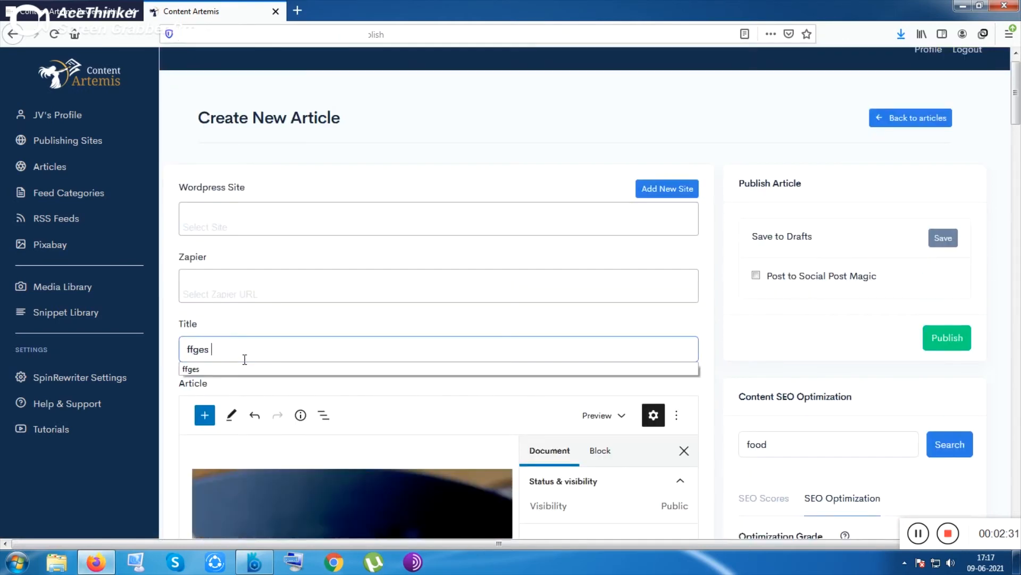
type("ffges fo")
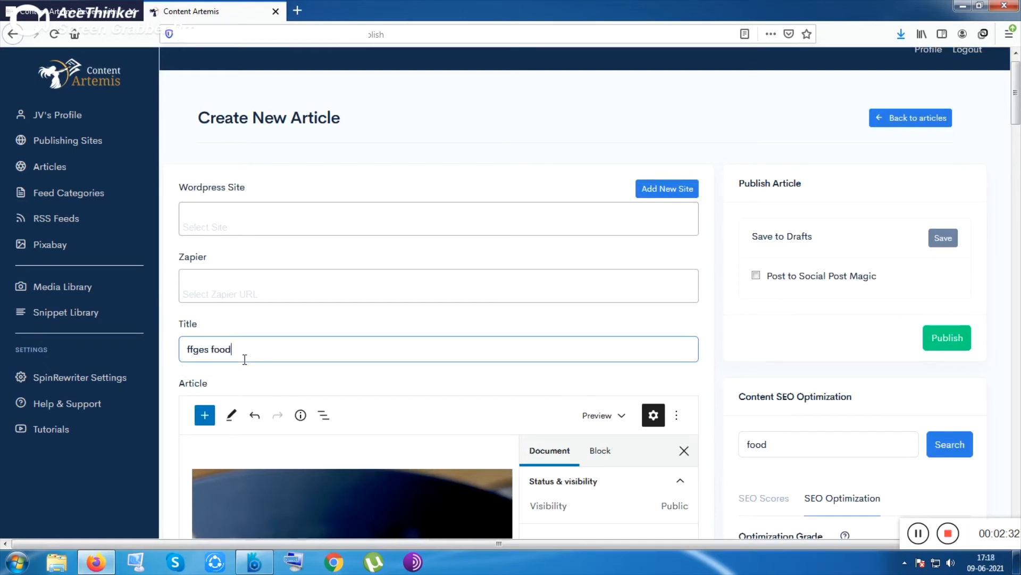
type("od")
Step: Re-run Check Content SEO and review the updated optimization grade
scroll(968, 287, "down", 8)
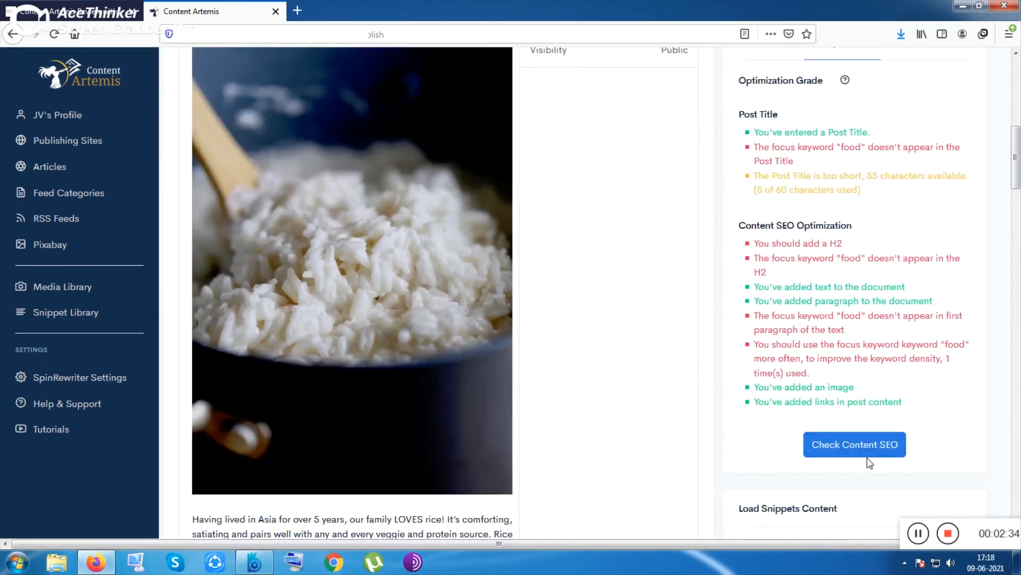
left_click(867, 453)
scroll(840, 340, "up", 1)
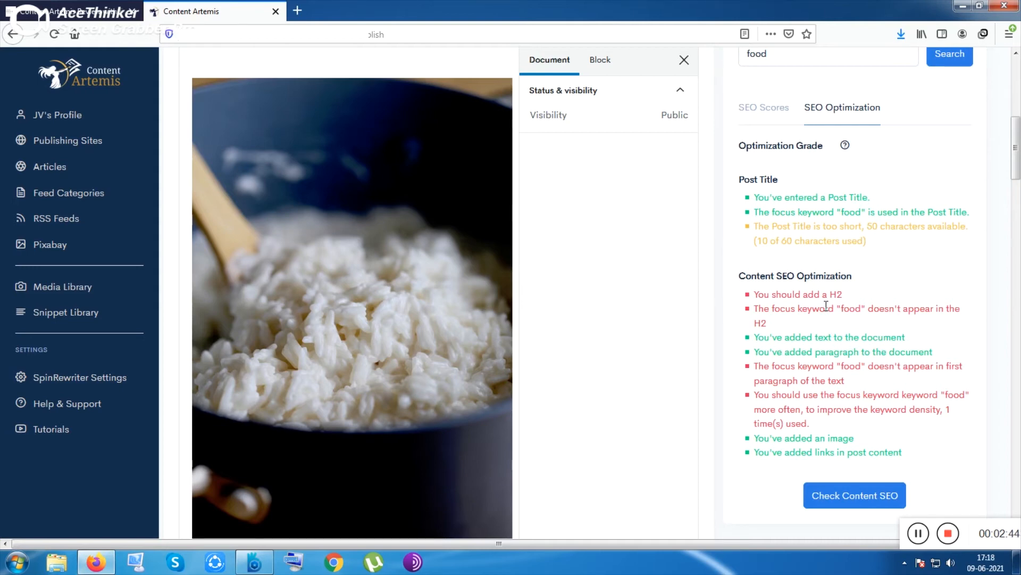
scroll(386, 376, "down", 5)
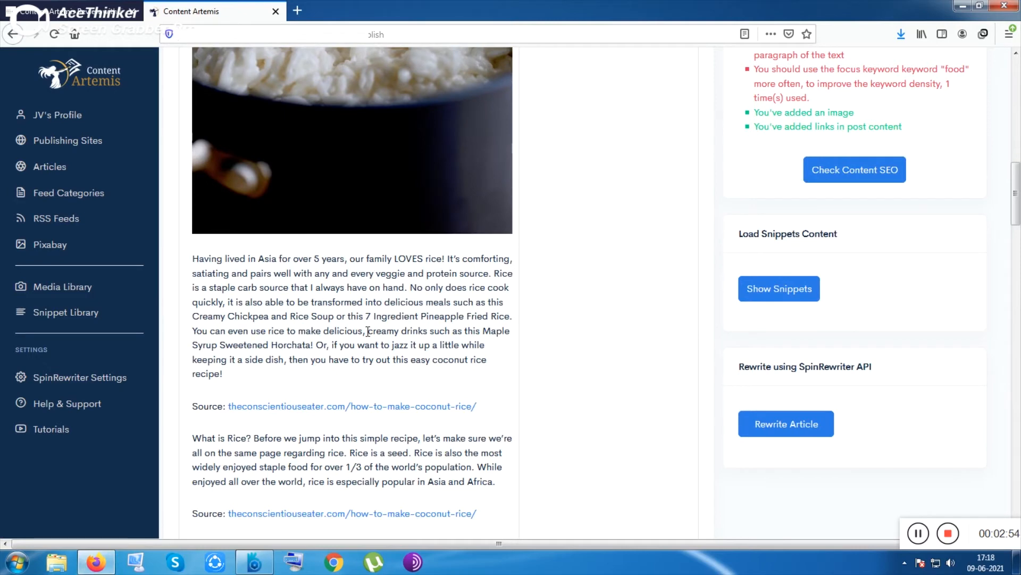
Step: Select and delete the first Source line below the opening rice paragraph
scroll(369, 332, "down", 3)
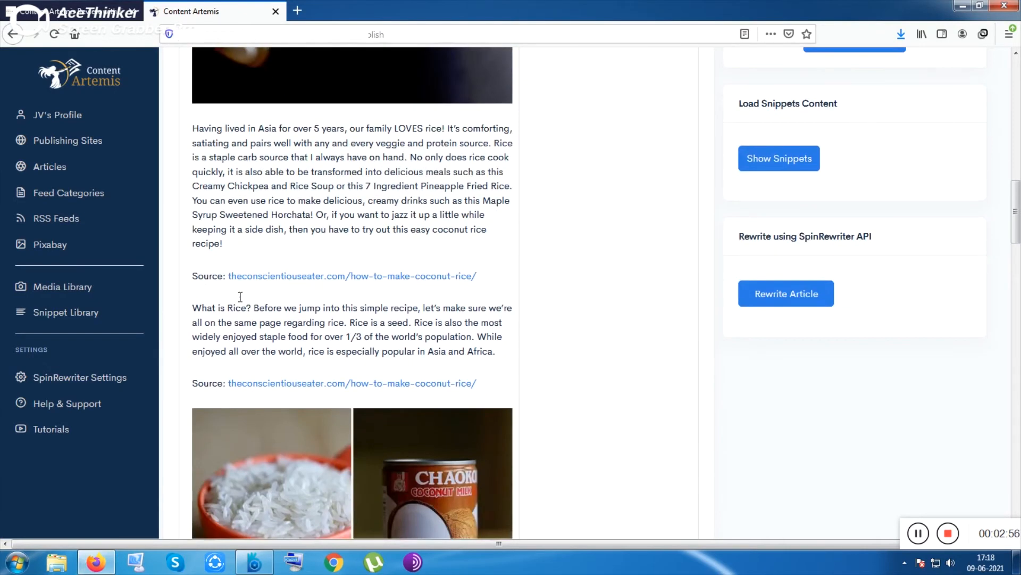
mouse_move(242, 291)
left_click(390, 274)
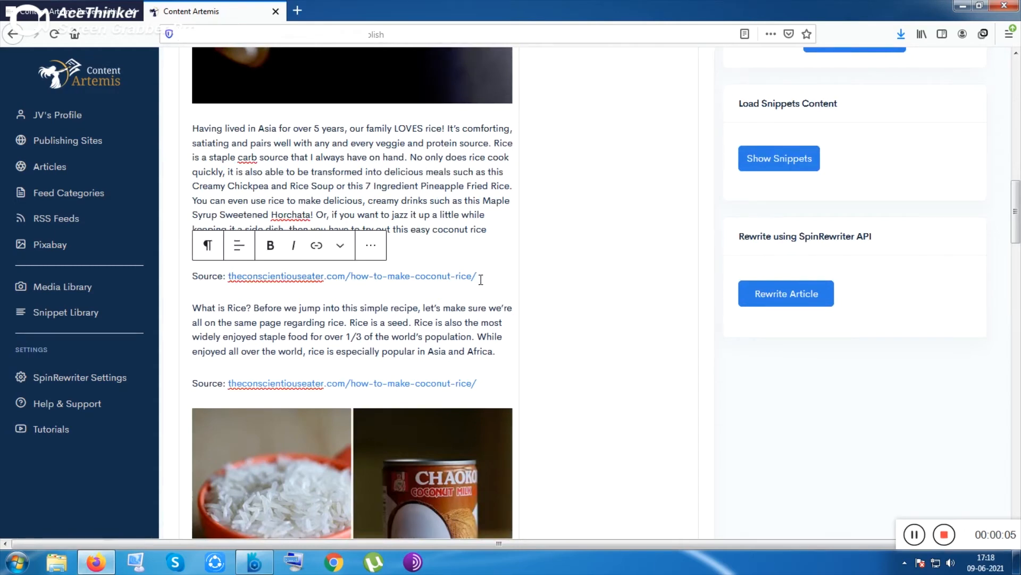
left_click_drag(481, 279, 501, 289)
left_click(230, 278)
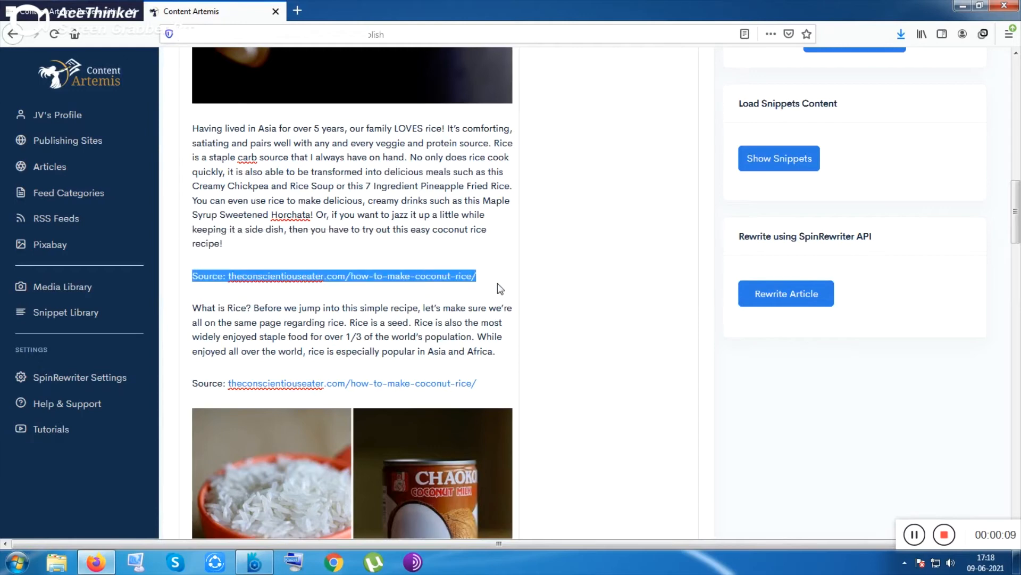
key("BackSpace")
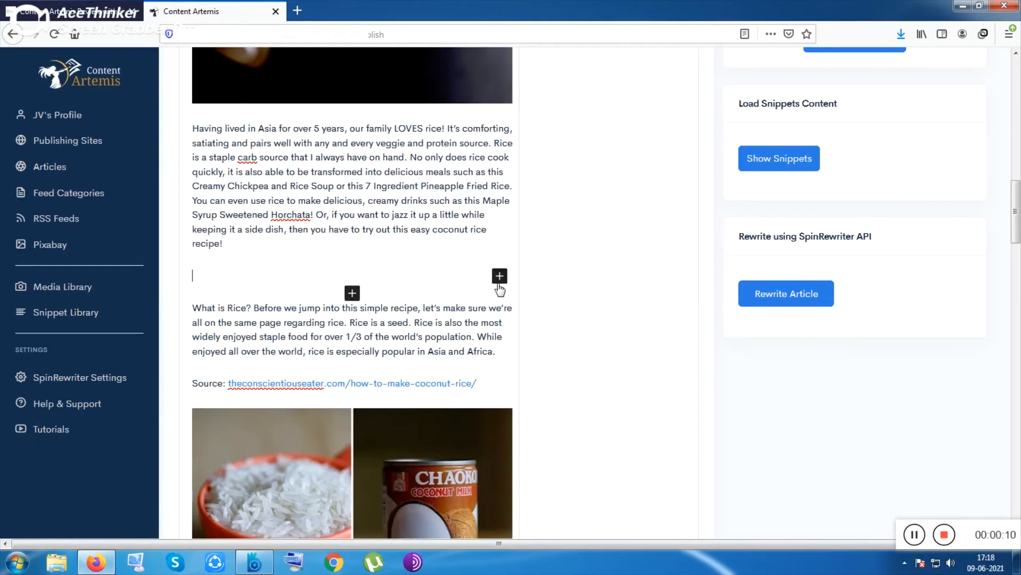
Step: Select the opening paragraph and try to rewrite it using the SpinRewriter API Rewrite Article option
scroll(329, 265, "up", 2)
left_click_drag(224, 309, 187, 184)
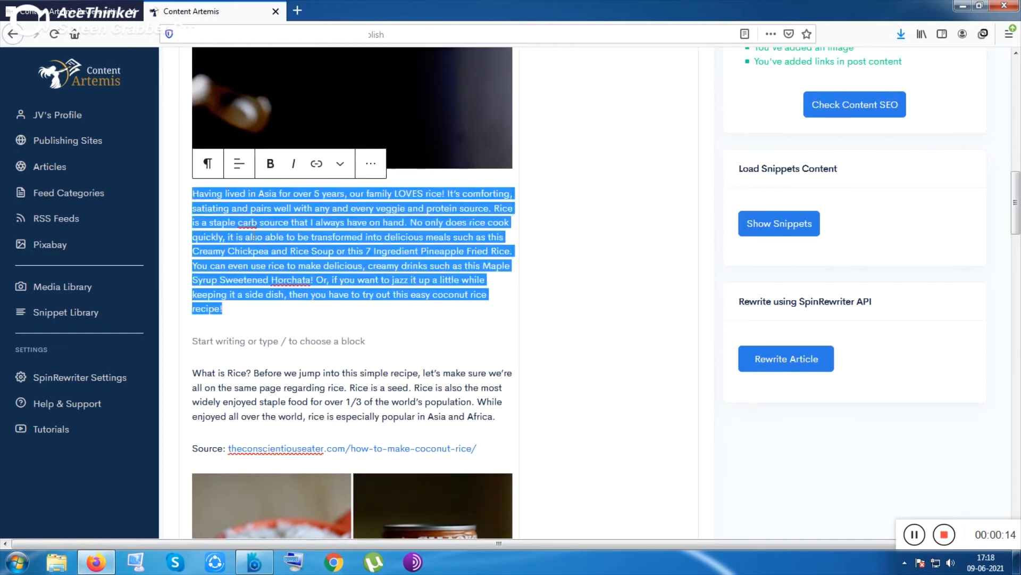
left_click(806, 361)
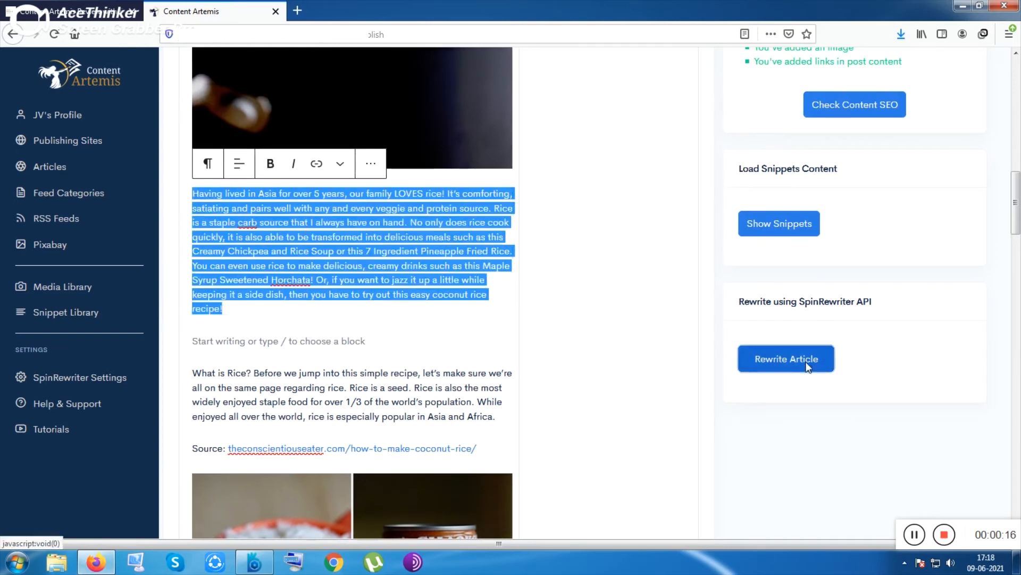
left_click(523, 327)
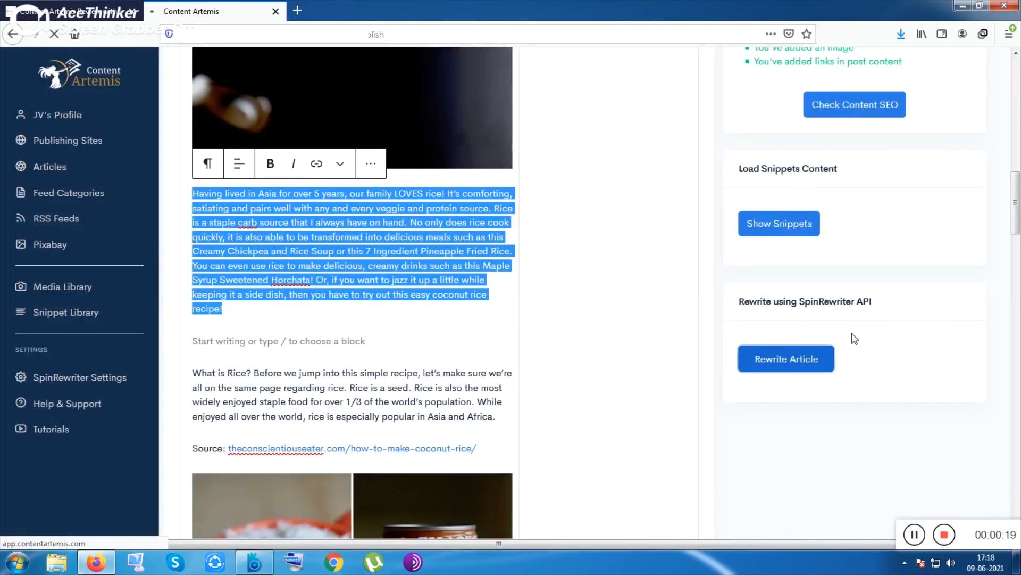
scroll(570, 330, "down", 5)
scroll(506, 328, "down", 5)
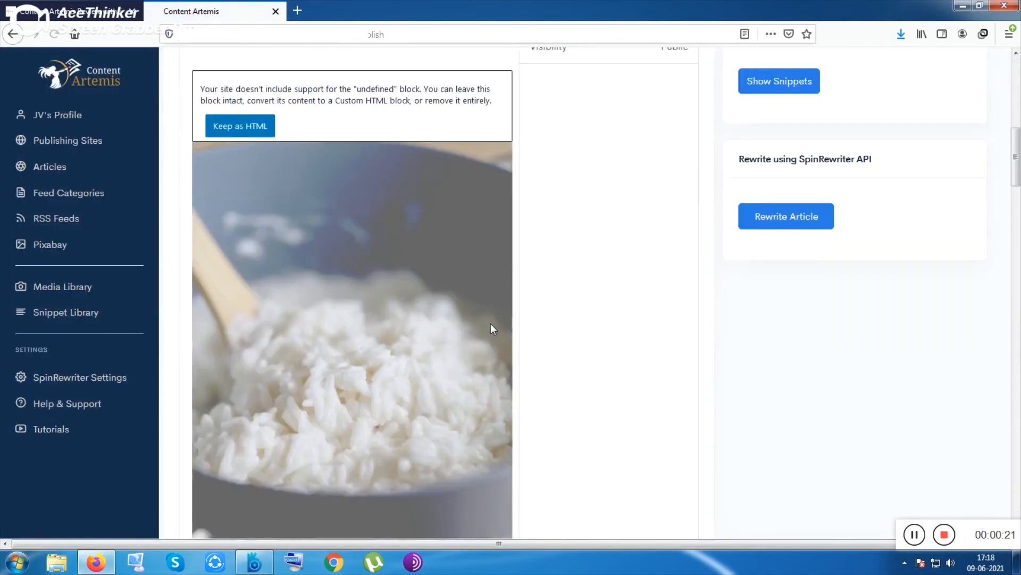
scroll(492, 327, "down", 7)
Step: Open the snippets list from Load Snippets Content and close it without adding a snippet
scroll(461, 309, "up", 2)
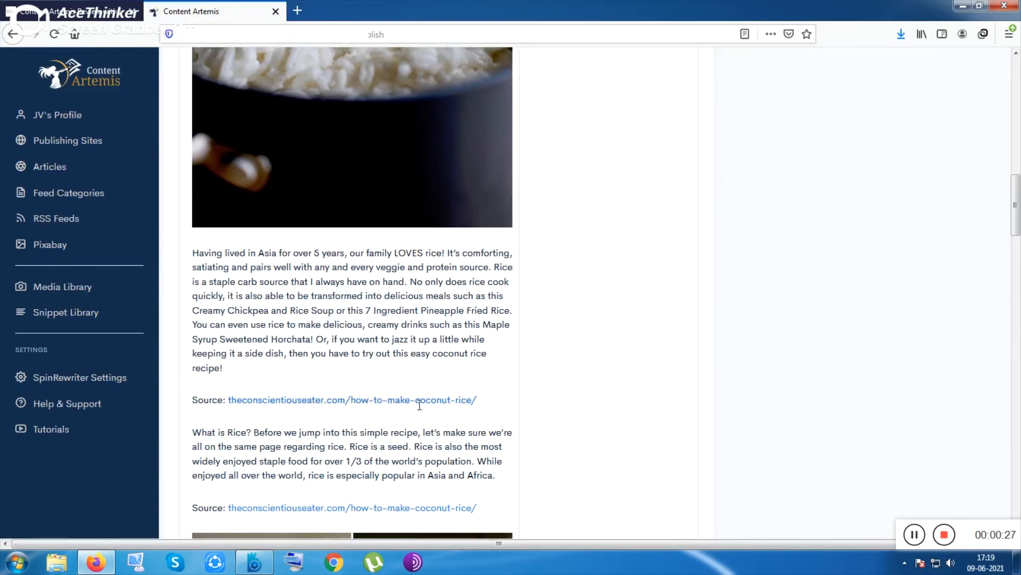
scroll(432, 406, "up", 1)
scroll(434, 405, "down", 3)
scroll(446, 391, "up", 10)
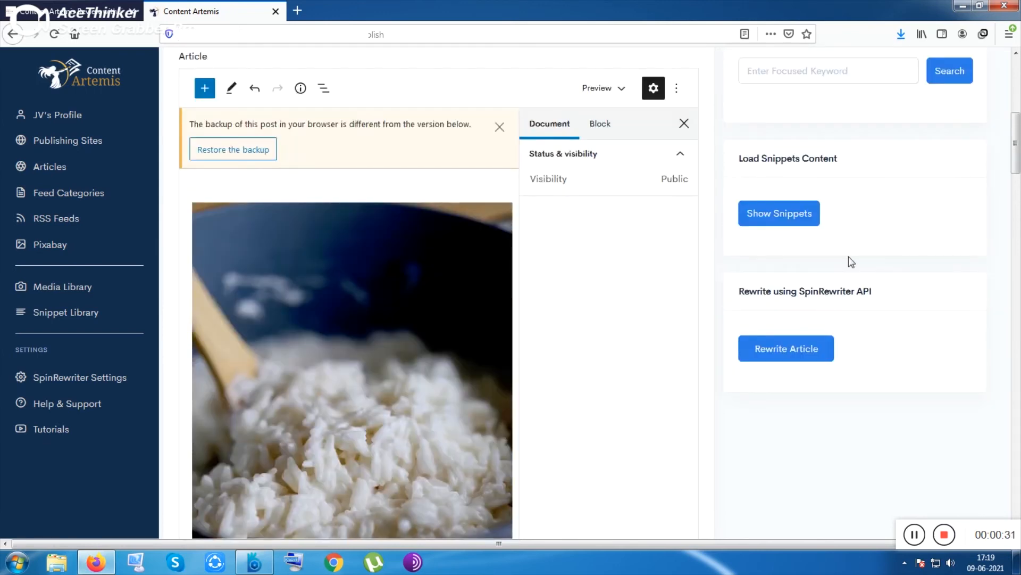
left_click(780, 213)
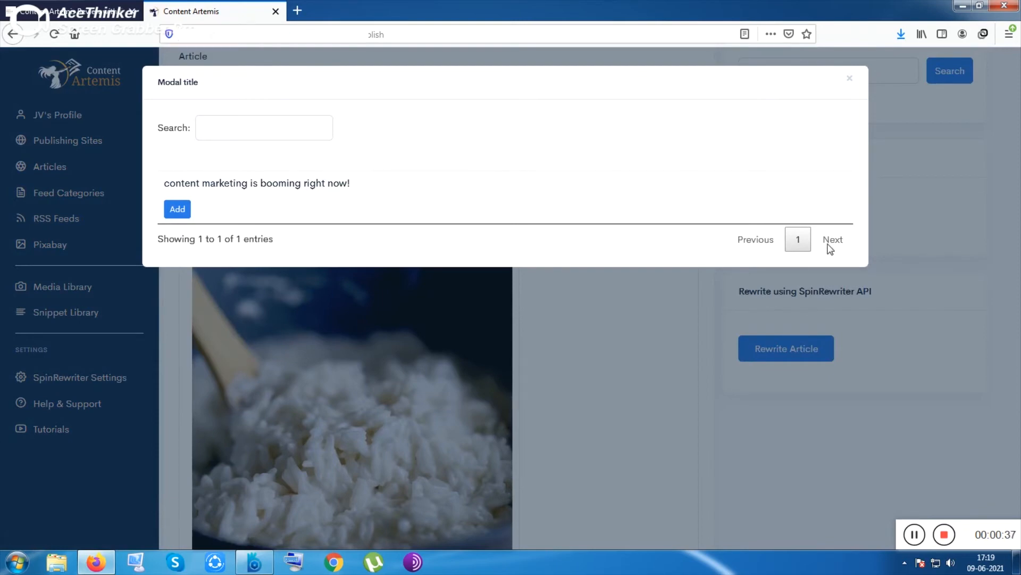
left_click(600, 372)
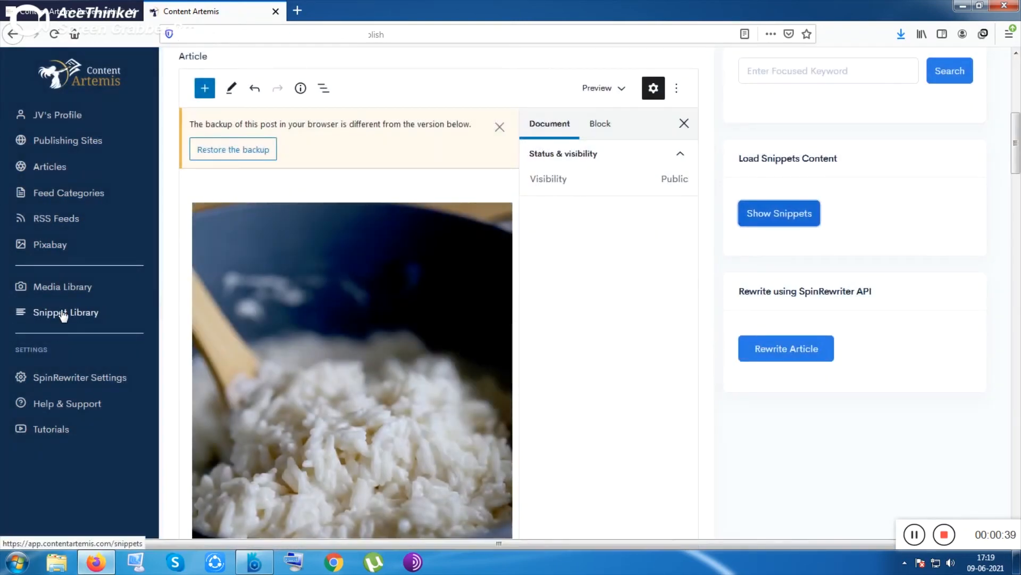
Step: Open the editor's block inserter and browse the available block types
scroll(874, 326, "up", 3)
scroll(887, 316, "up", 3)
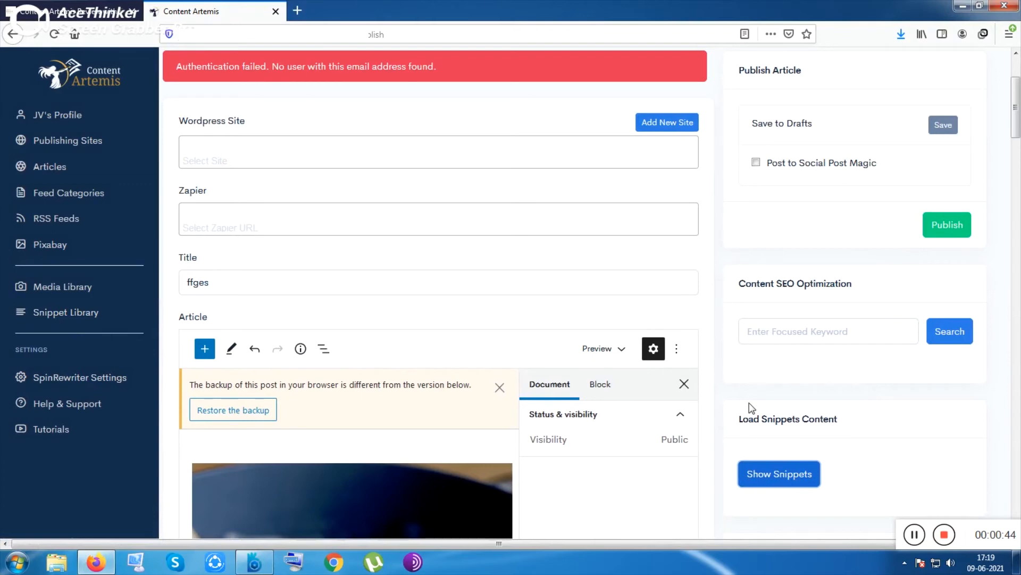
scroll(752, 406, "up", 3)
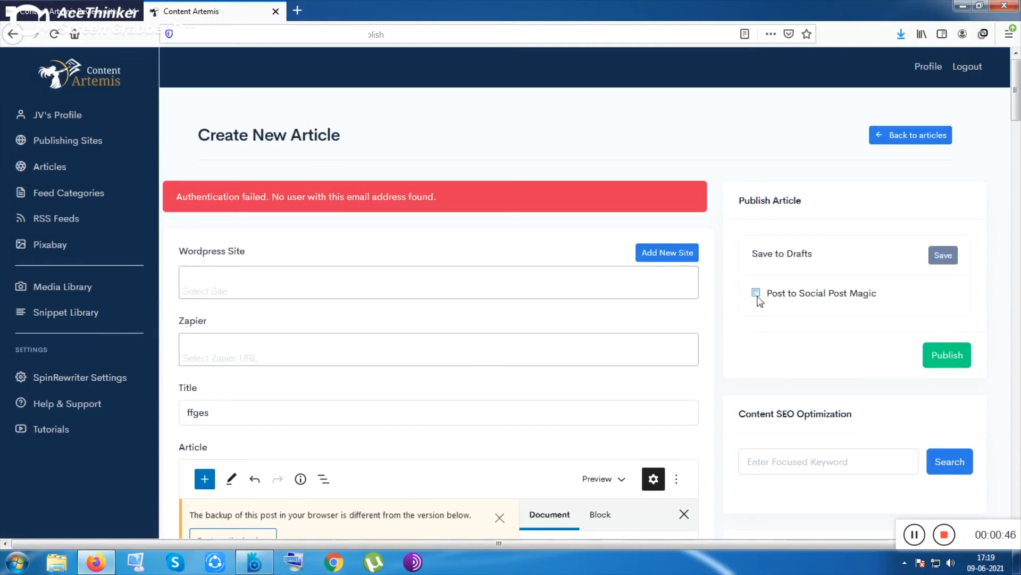
scroll(208, 267, "down", 5)
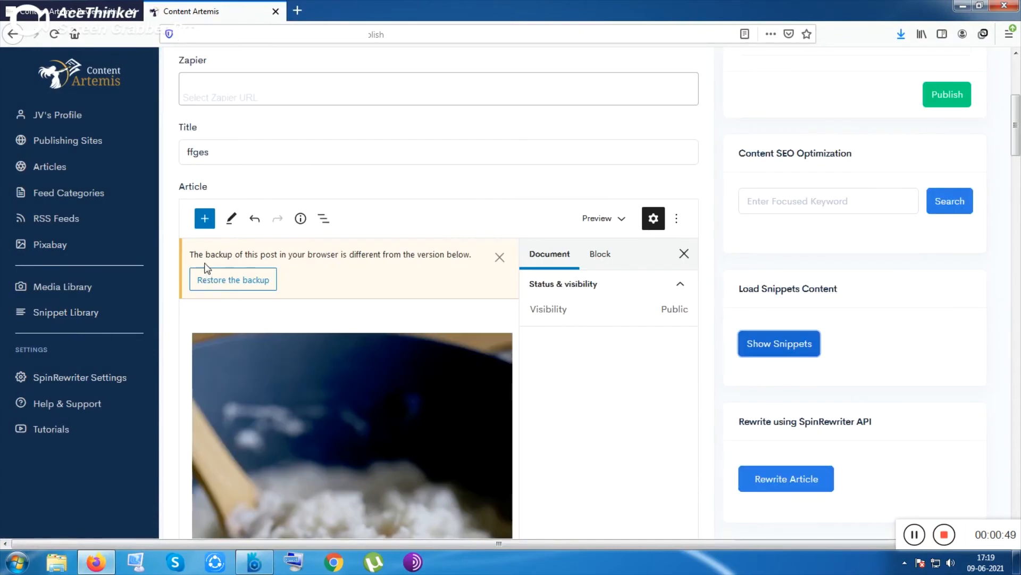
left_click(205, 218)
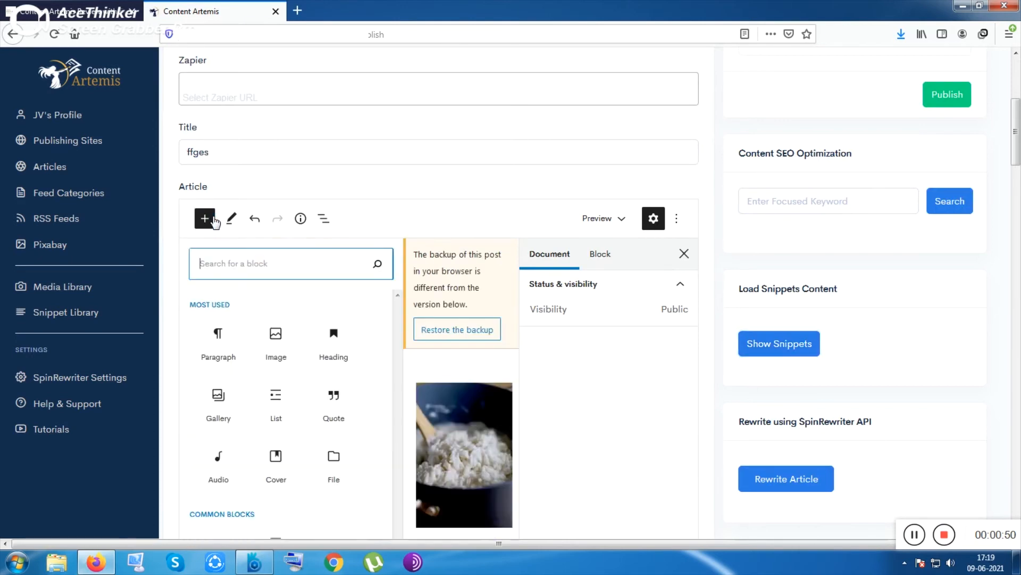
scroll(243, 281, "down", 3)
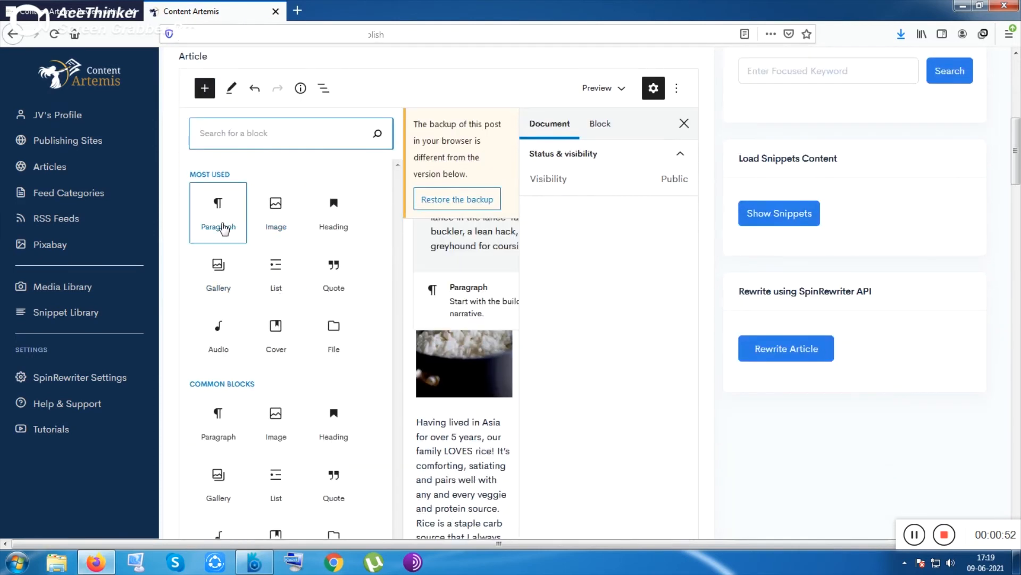
scroll(272, 368, "down", 5)
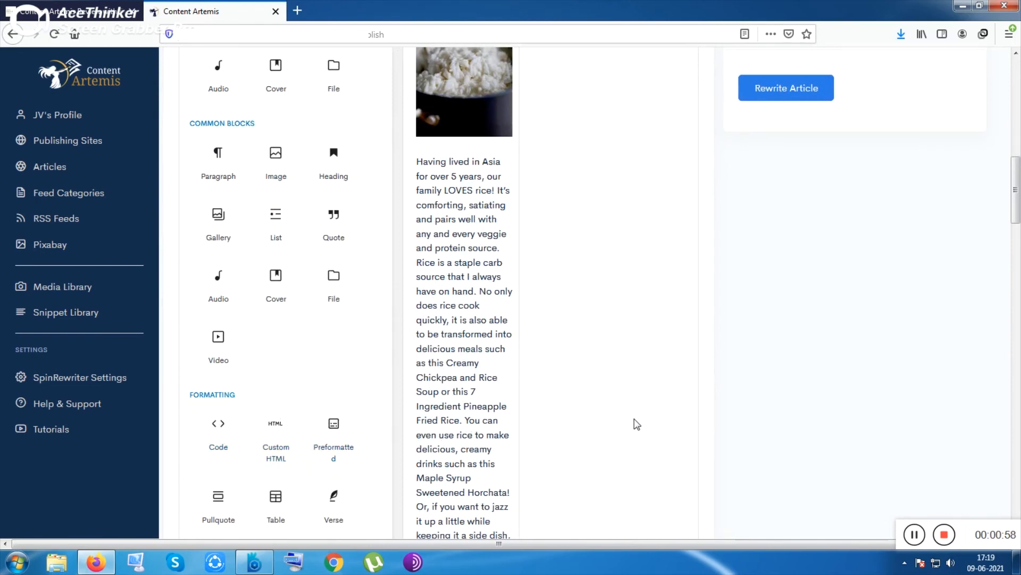
scroll(636, 422, "up", 8)
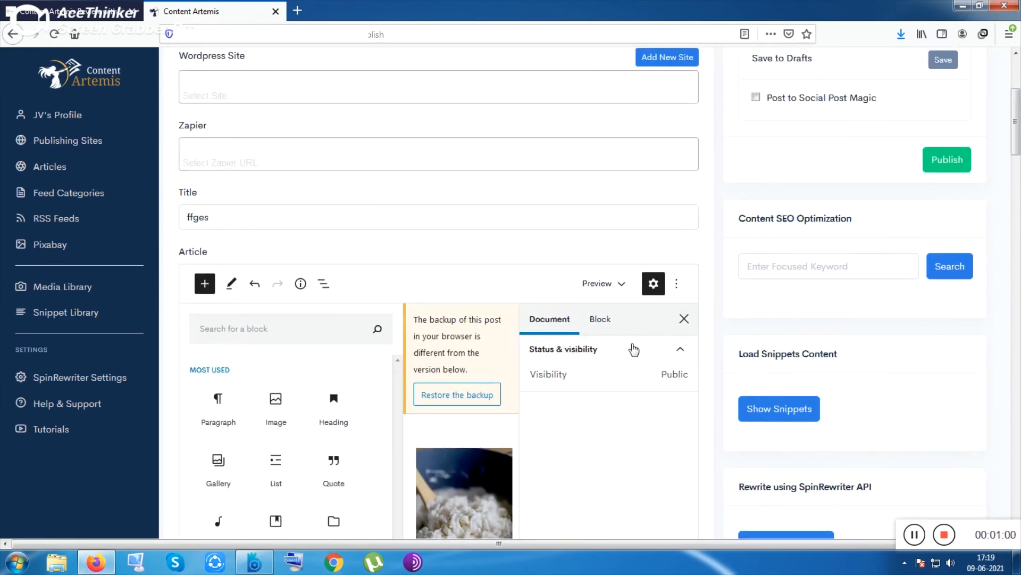
Step: Open the block navigation list to review the article's image, paragraph and YouTube blocks
left_click(606, 320)
scroll(606, 320, "down", 2)
left_click(530, 189)
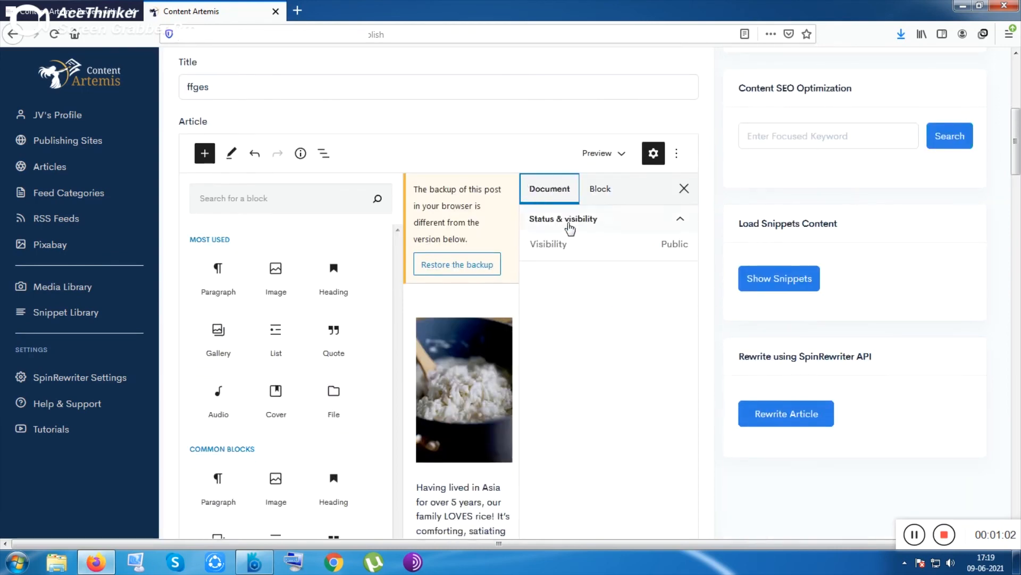
left_click(322, 155)
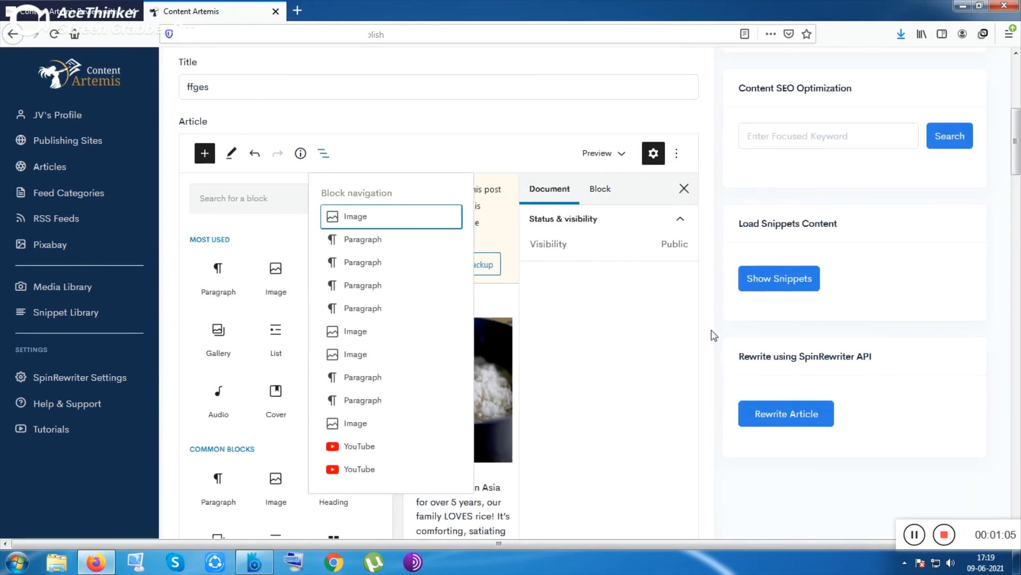
left_click(669, 399)
scroll(669, 399, "up", 3)
scroll(813, 341, "down", 14)
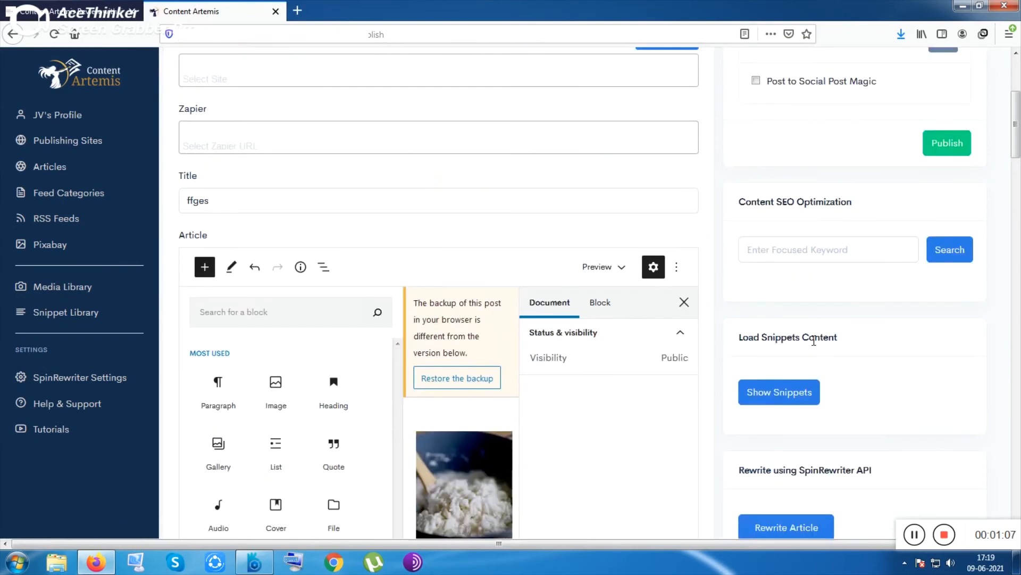
scroll(701, 327, "up", 5)
scroll(698, 322, "up", 10)
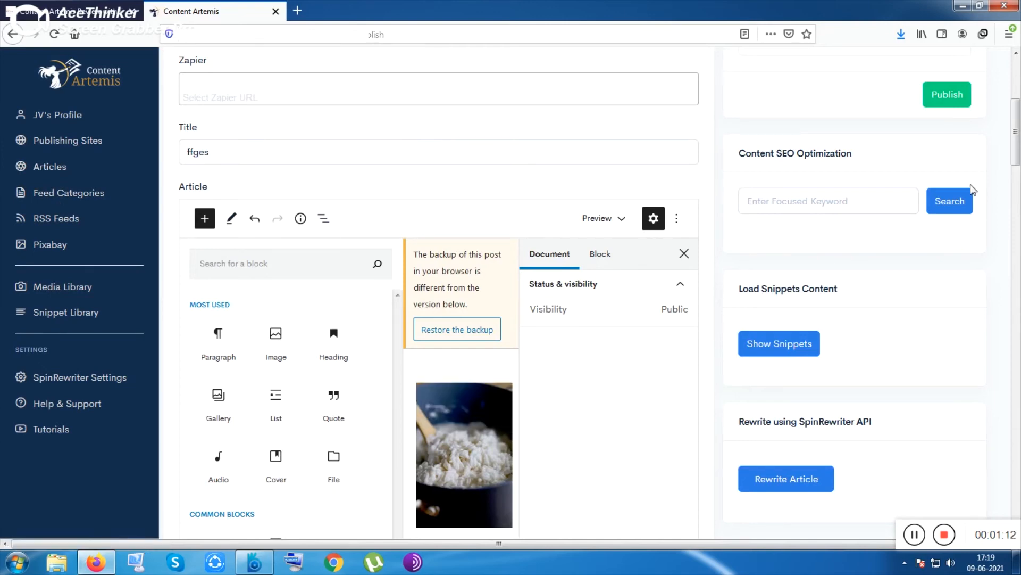
scroll(612, 382, "down", 8)
scroll(612, 381, "down", 6)
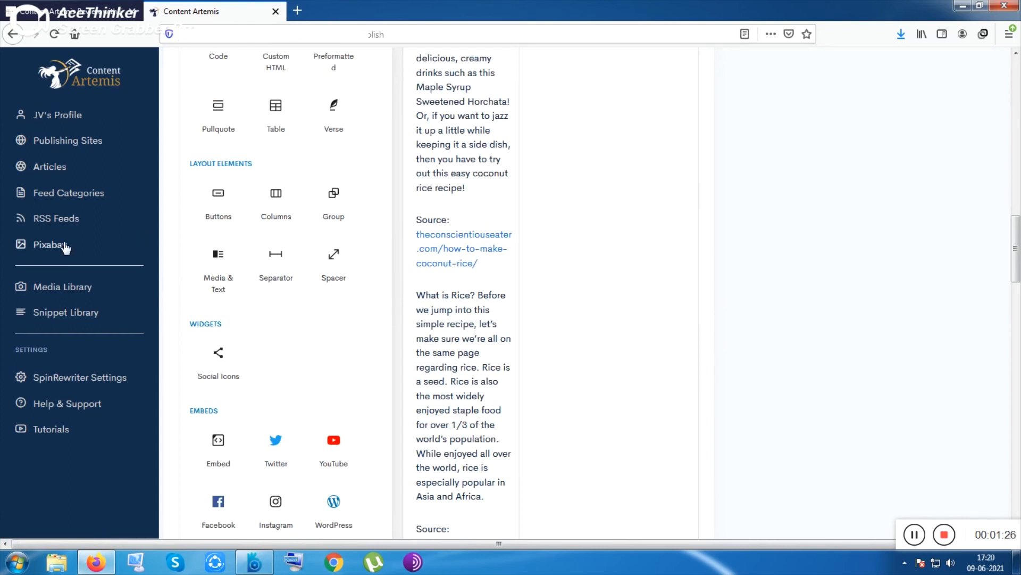
Step: Leave the article editor and open the Pixabay image search page
left_click(48, 245)
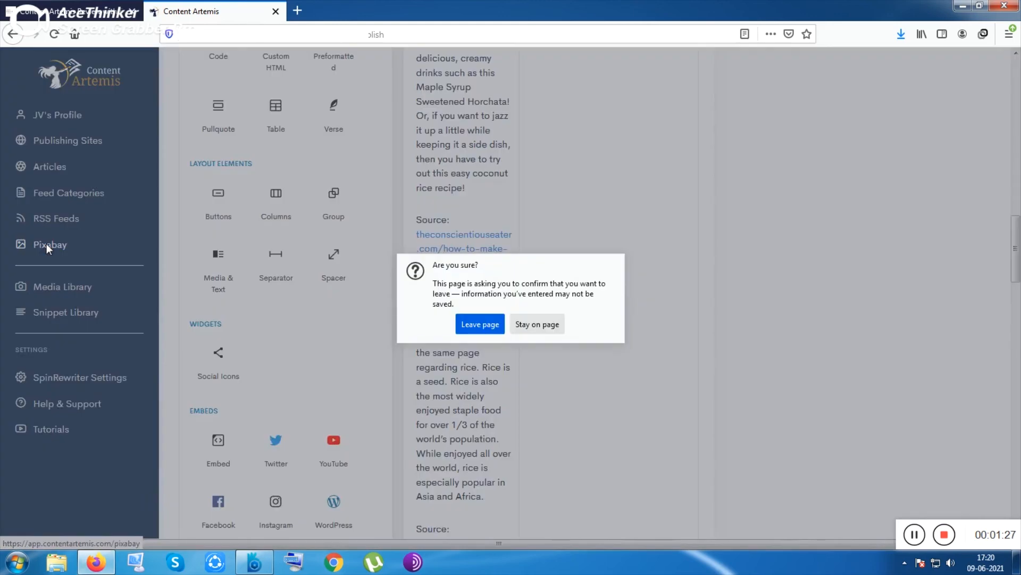
left_click(480, 324)
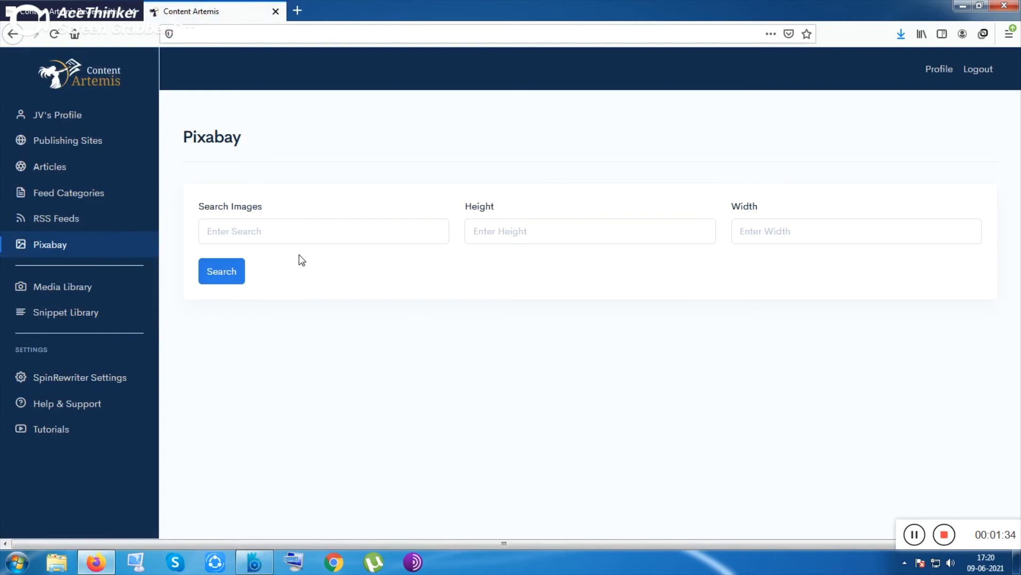
Step: Open the Media Library file manager, then return and open the SpinRewriter Settings page
left_click(90, 292)
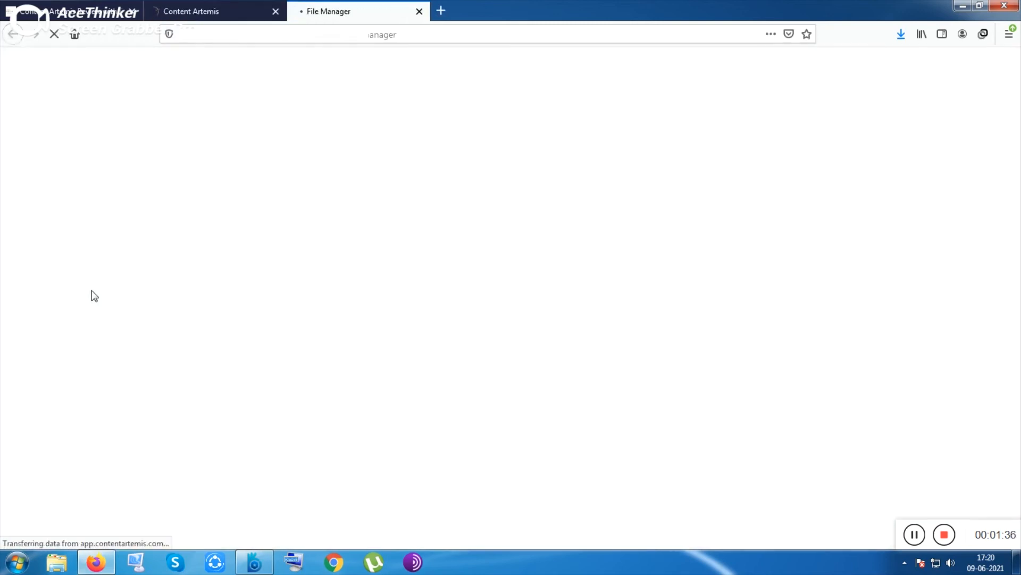
left_click(202, 11)
left_click(75, 319)
left_click(75, 388)
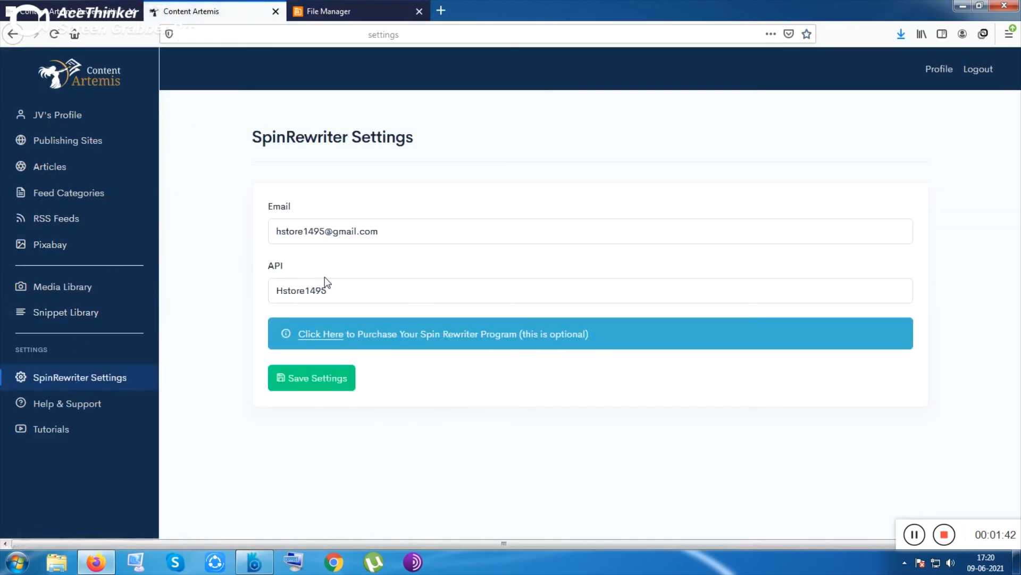
Step: Switch to the Content Artemis review page tab and scroll through its ratings and pricing
left_click(80, 11)
scroll(450, 312, "up", 8)
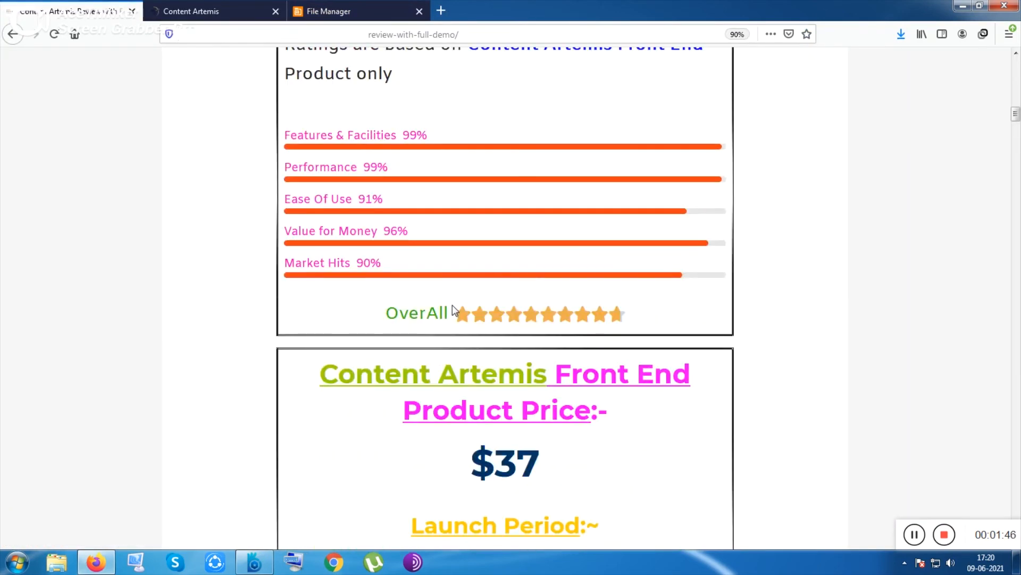
Step: Scroll through the review page's product price, launch period dates and early access section
scroll(452, 305, "up", 9)
scroll(453, 304, "down", 10)
scroll(454, 307, "down", 3)
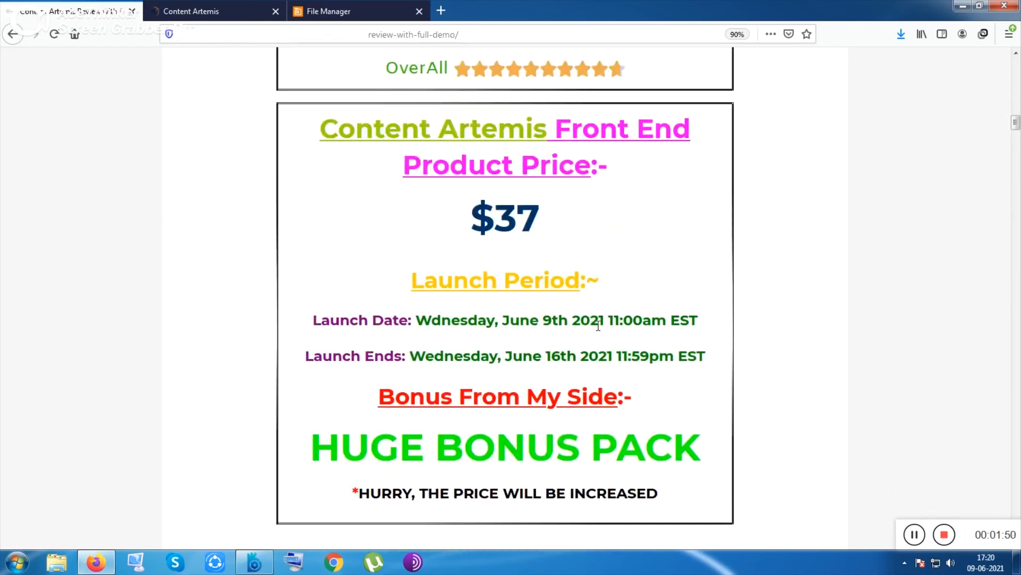
scroll(639, 326, "down", 1)
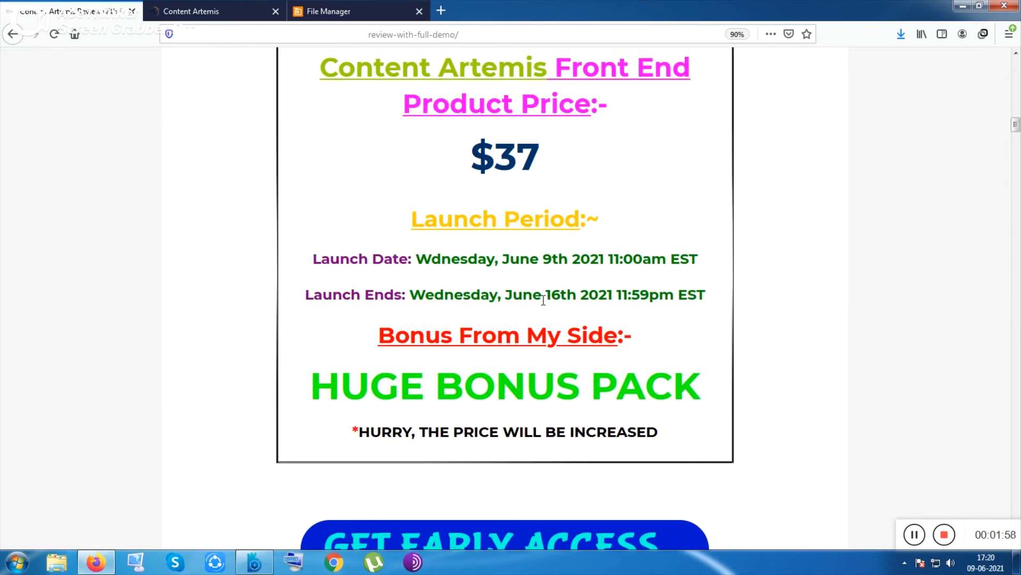
scroll(544, 301, "down", 2)
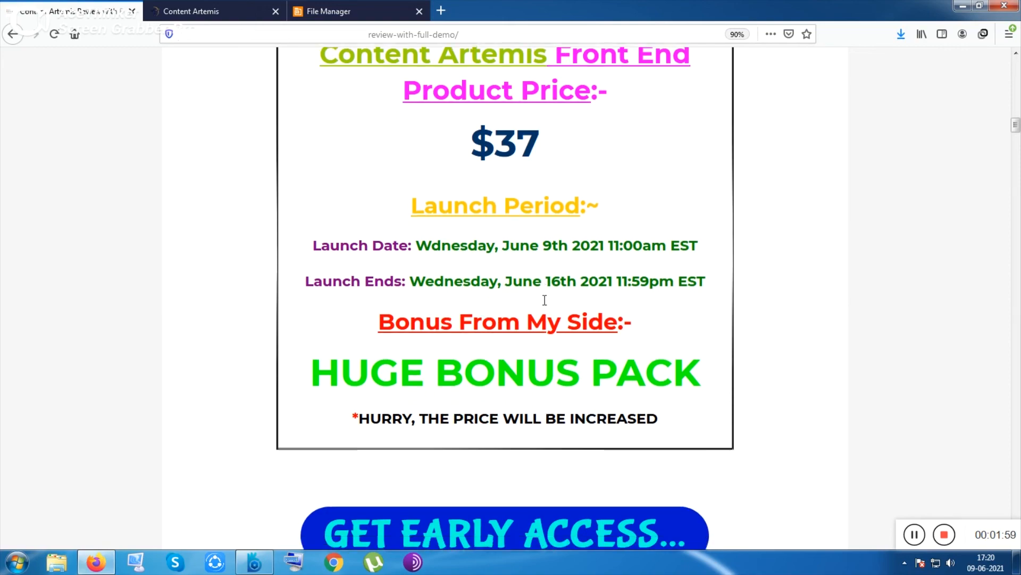
scroll(567, 262, "down", 3)
scroll(568, 259, "up", 3)
scroll(568, 258, "down", 15)
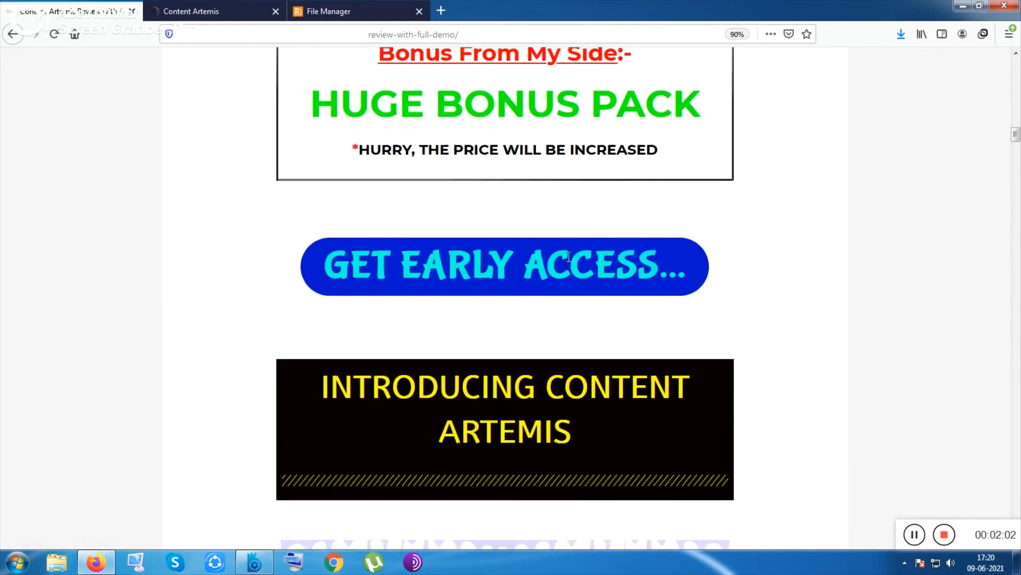
Step: Scroll further down the review page through the free bonus offers and the upsell mega bonus section
scroll(568, 256, "down", 20)
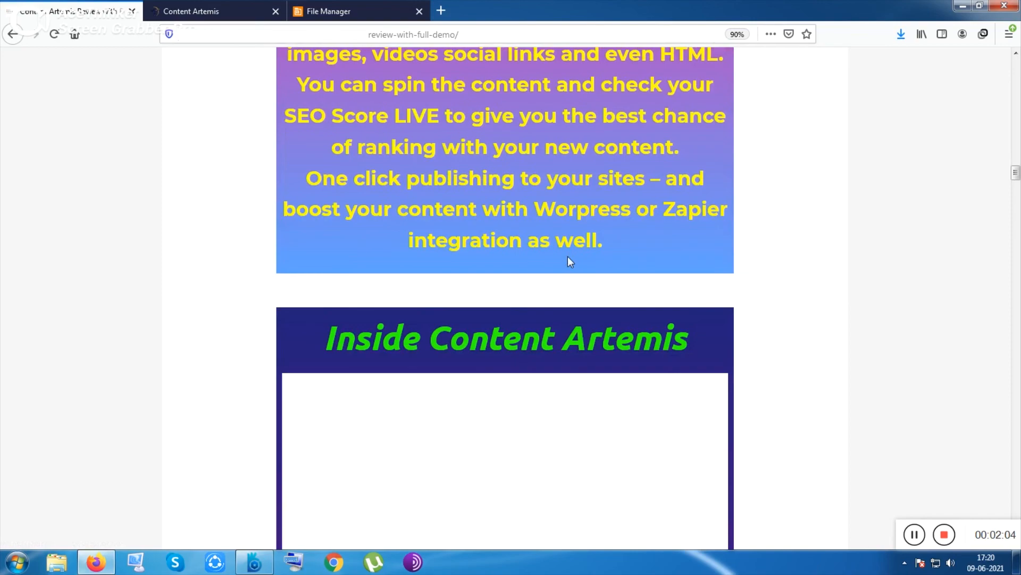
scroll(567, 256, "down", 18)
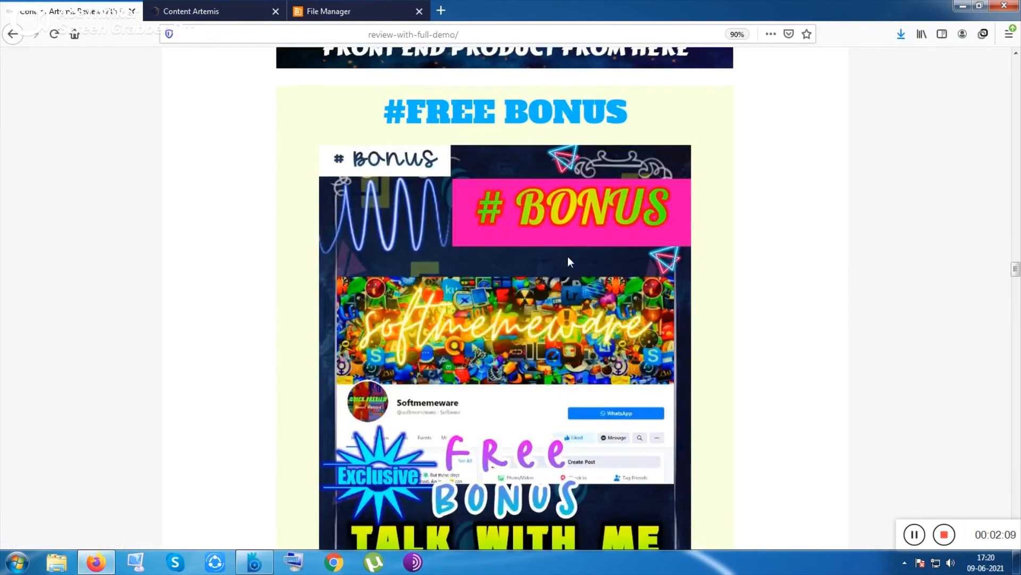
scroll(568, 259, "down", 2)
scroll(568, 260, "down", 9)
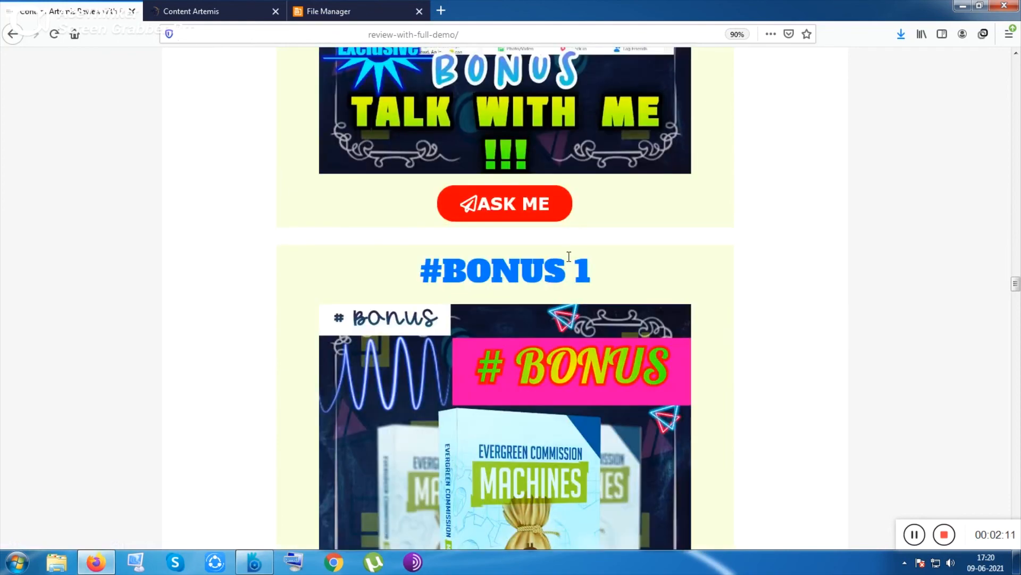
scroll(567, 256, "down", 8)
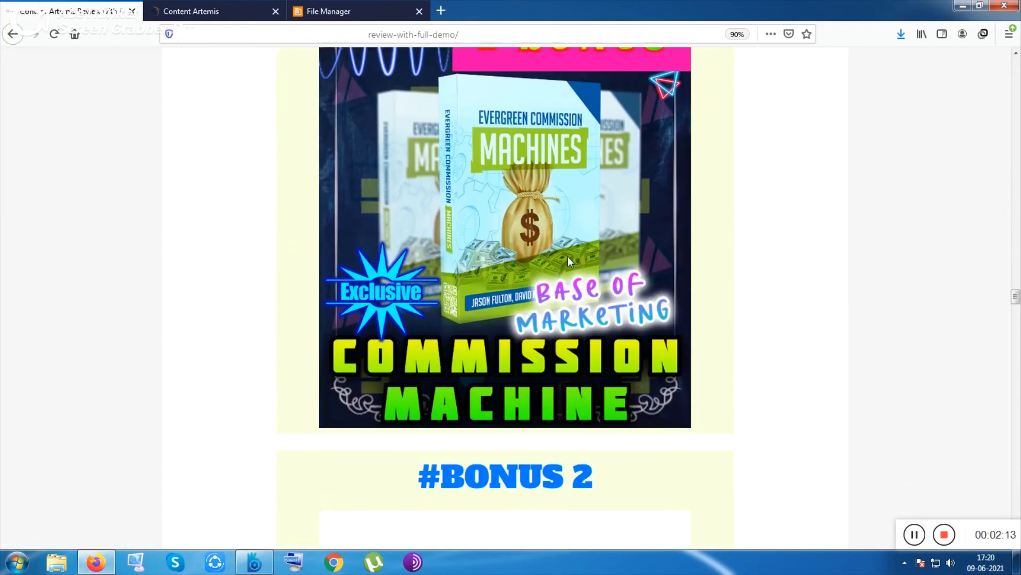
scroll(567, 257, "down", 8)
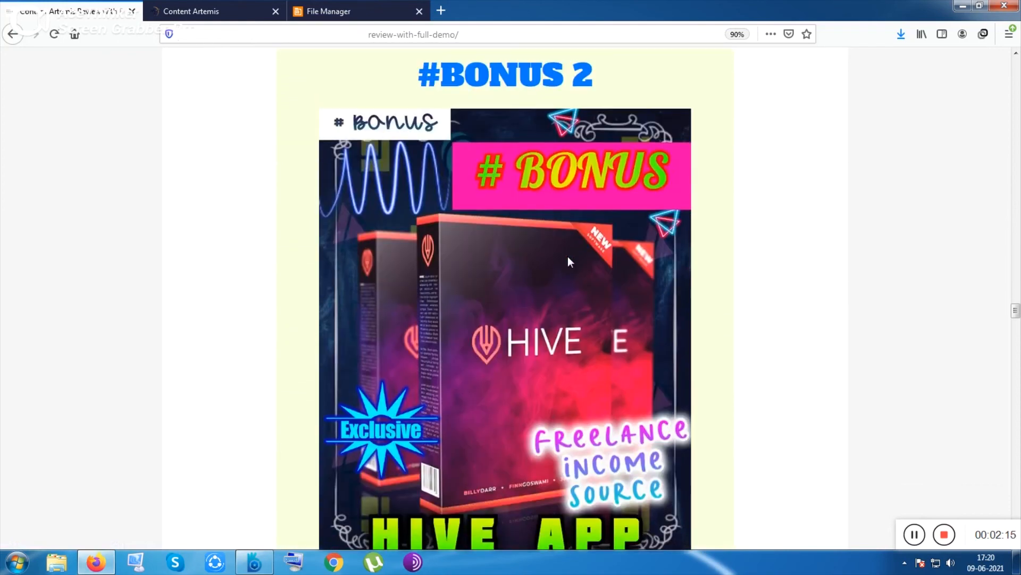
scroll(567, 257, "down", 2)
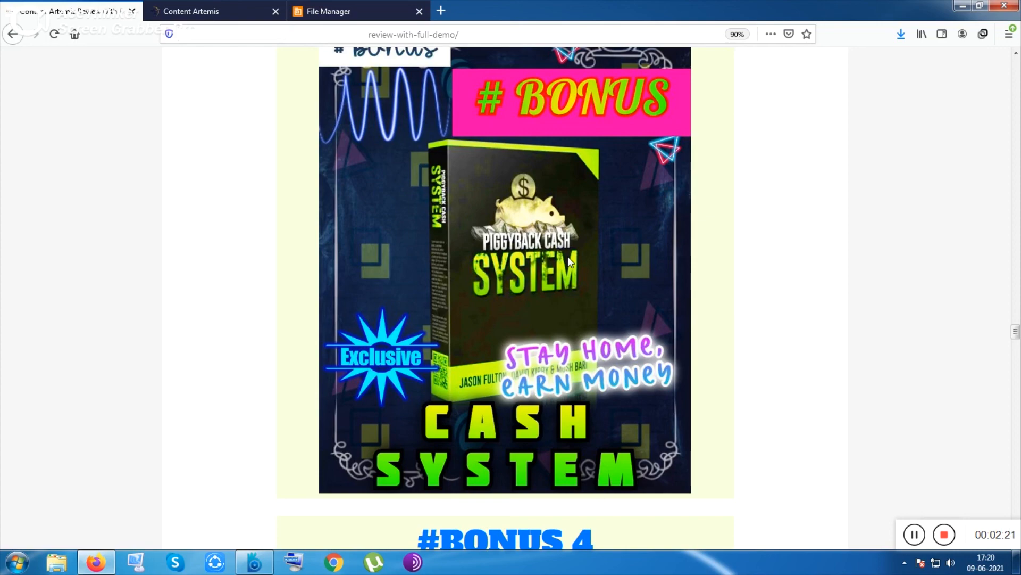
scroll(568, 256, "up", 1)
scroll(567, 256, "down", 10)
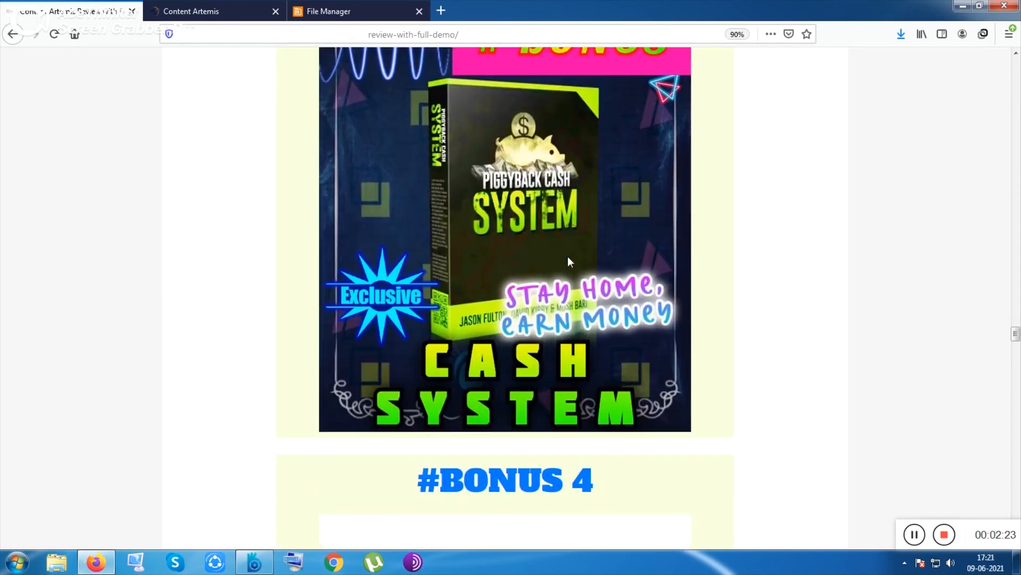
scroll(567, 256, "down", 4)
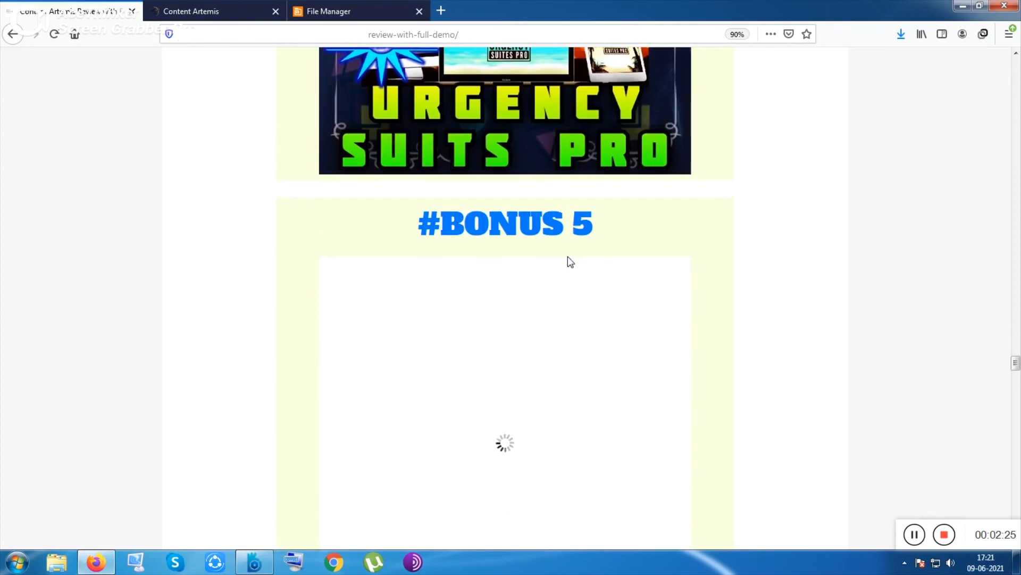
scroll(567, 256, "up", 9)
scroll(592, 283, "down", 4)
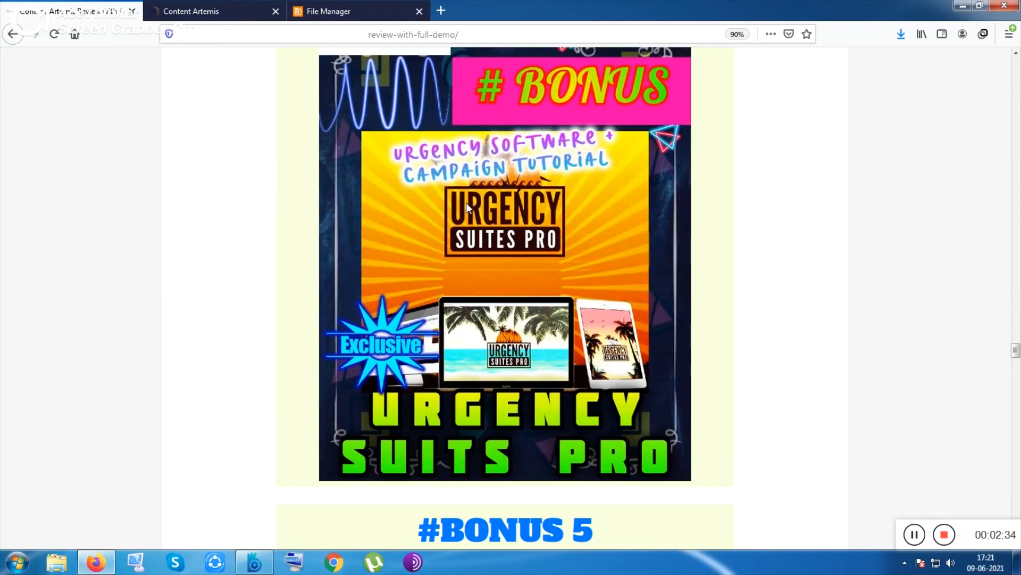
scroll(466, 212, "down", 5)
scroll(537, 314, "down", 8)
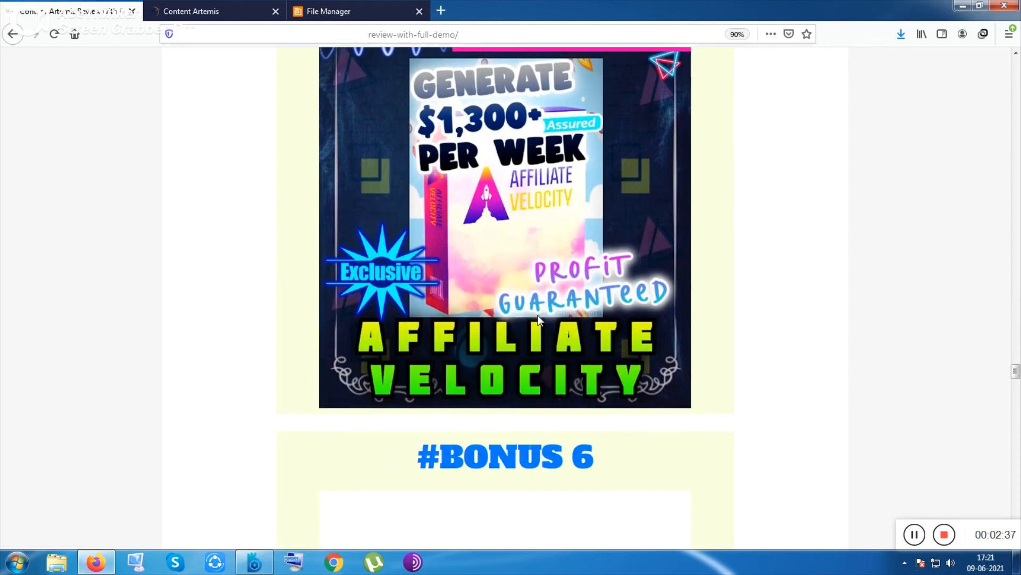
scroll(540, 320, "down", 13)
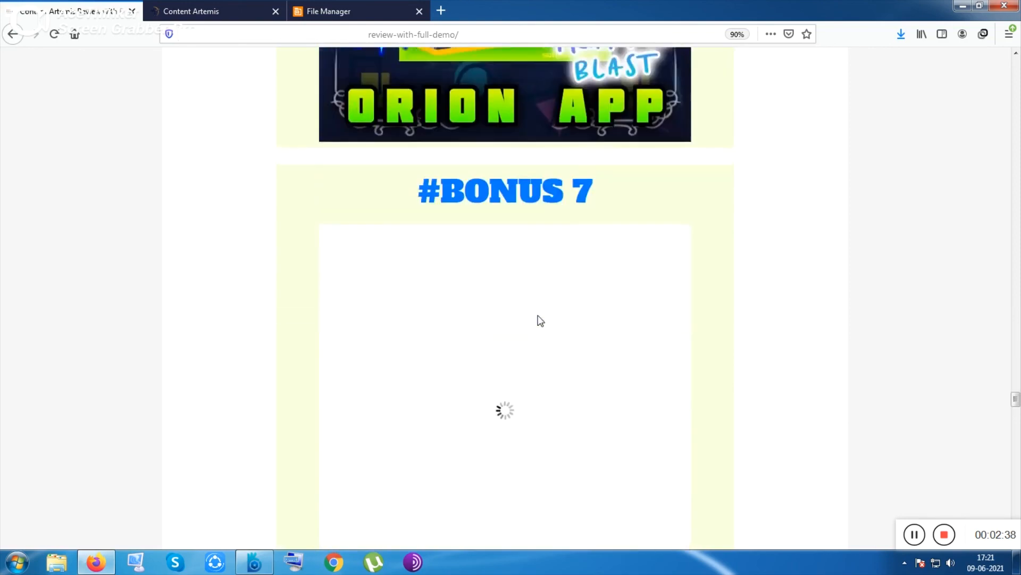
scroll(537, 315, "down", 14)
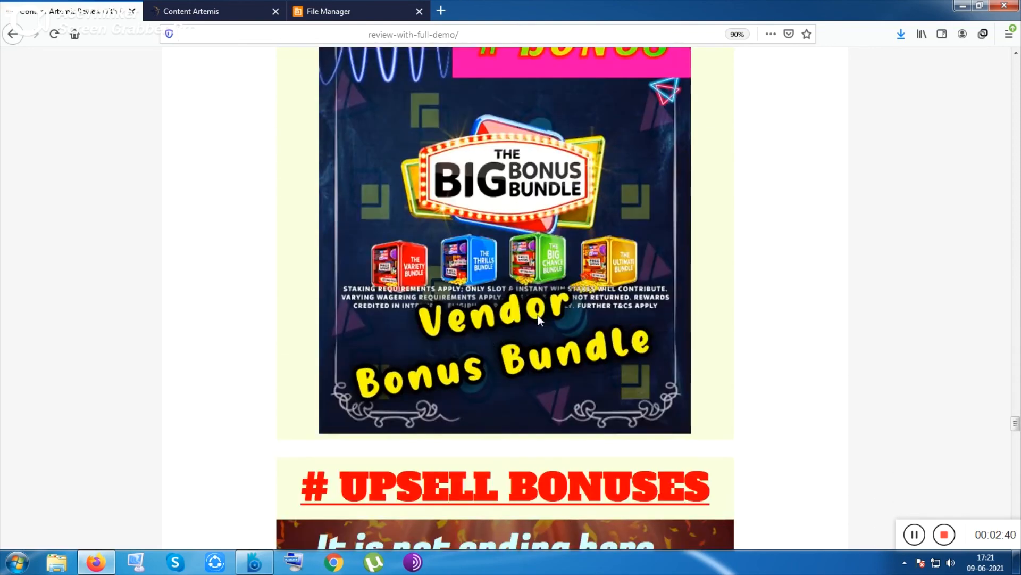
scroll(538, 315, "down", 3)
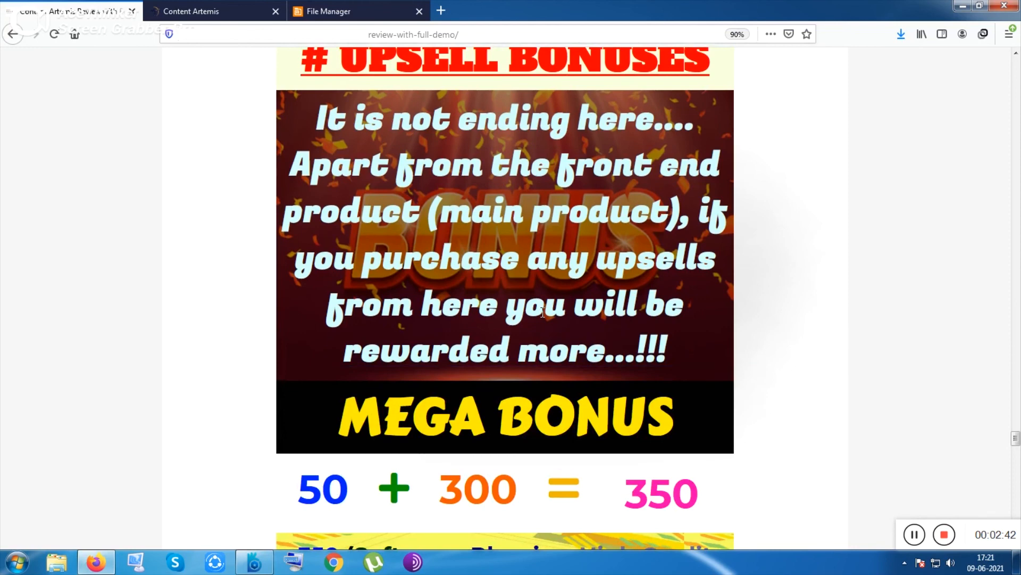
scroll(636, 322, "down", 2)
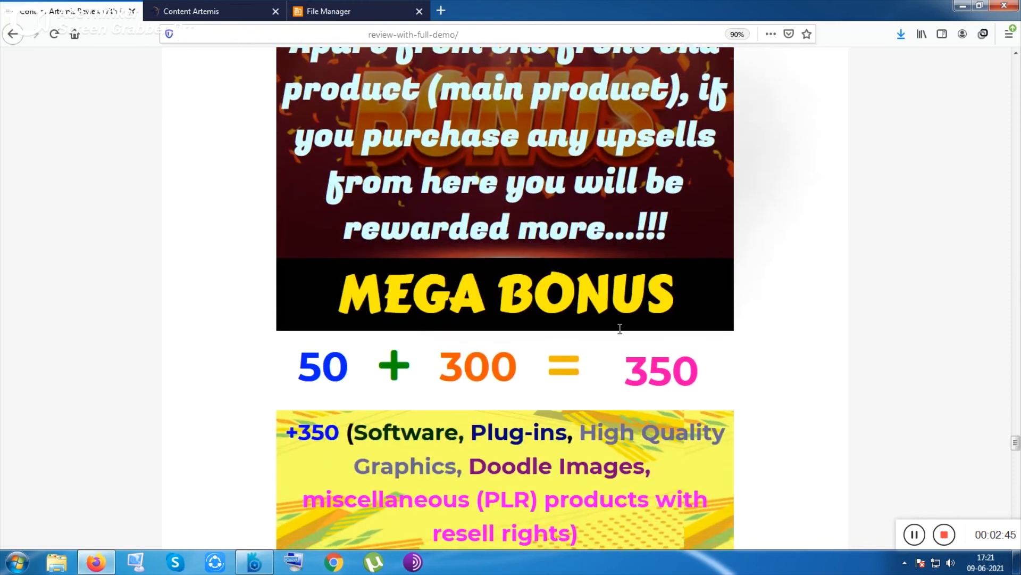